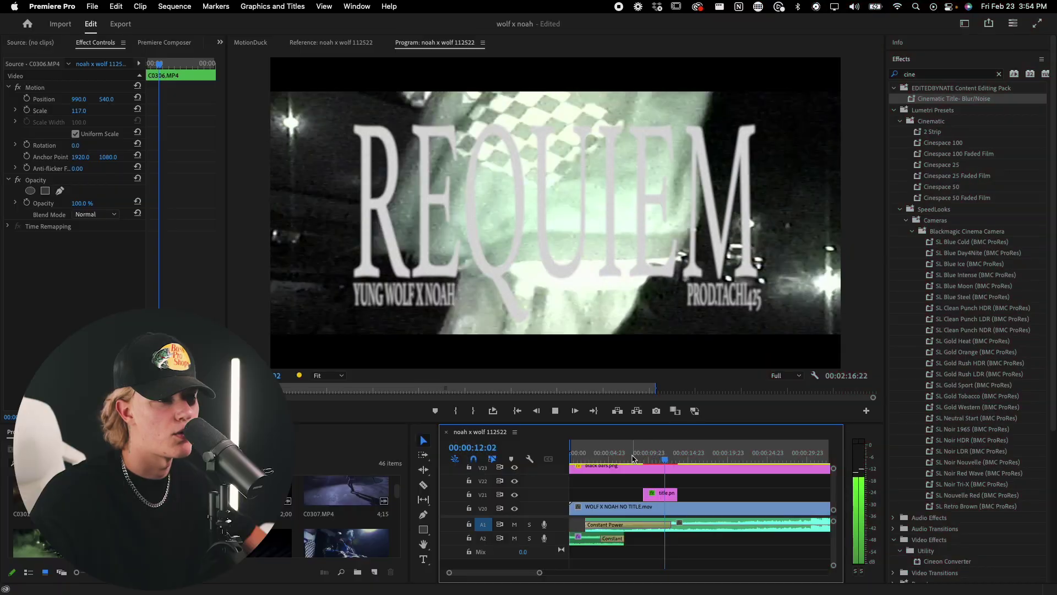
- Play back the section of the sequence where the existing REQUIEM title appears to review its look
key("space")
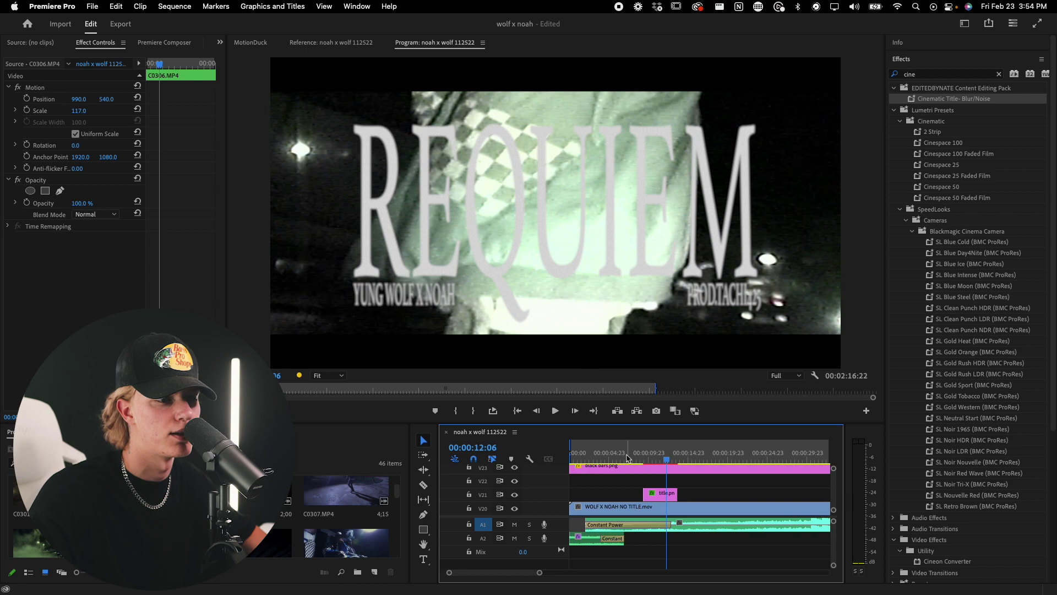
left_click(649, 460)
key("space")
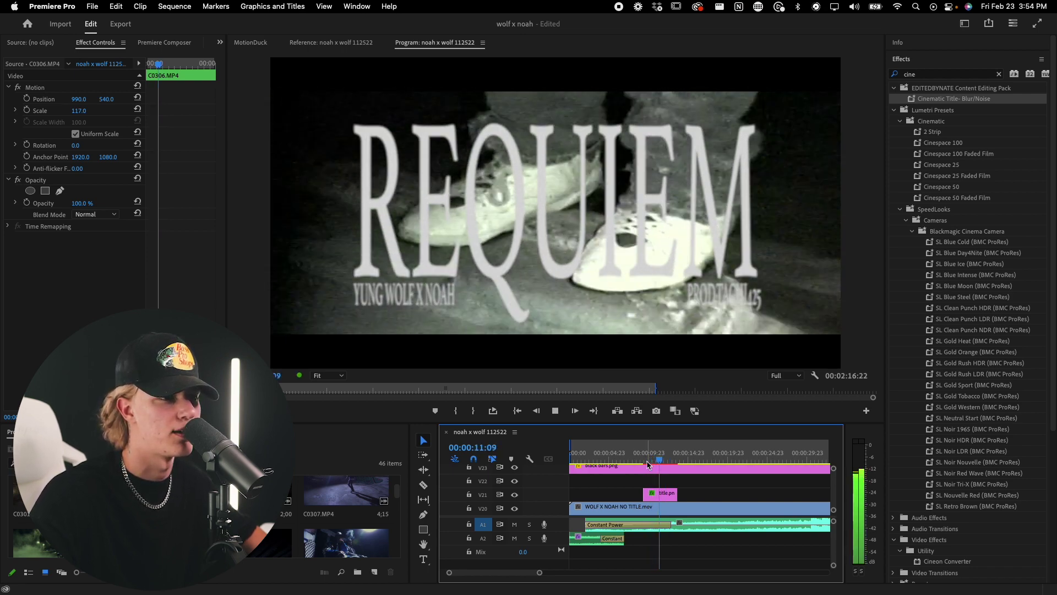
key("space")
- Add a text graphic reading REQUIEM over the shoe shot at 00:00:10:22
left_click(656, 460)
scroll(662, 493, "up", 2)
scroll(662, 494, "up", 3)
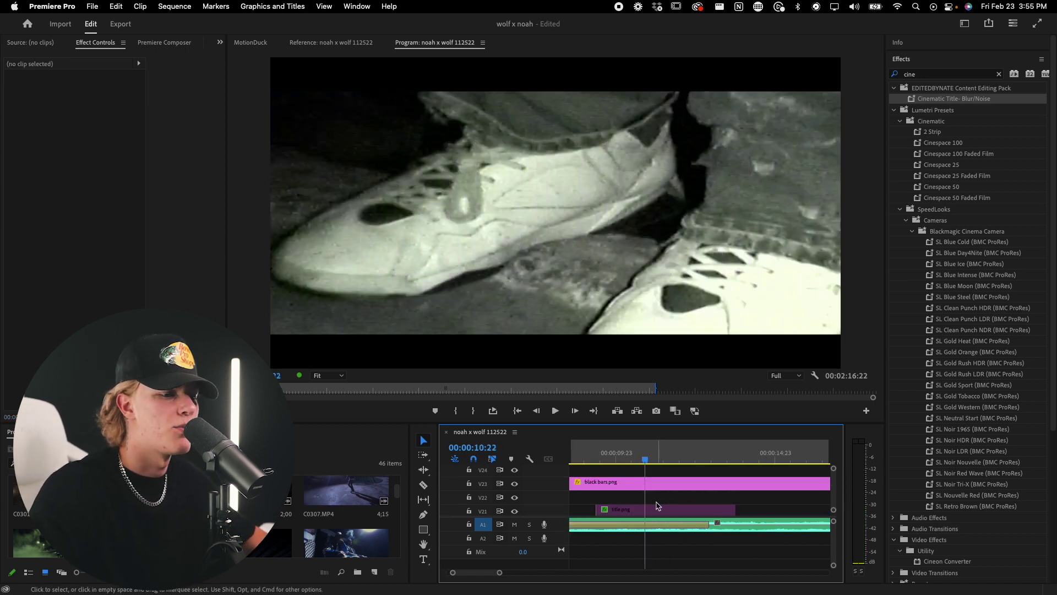
left_click(430, 559)
left_click(449, 205)
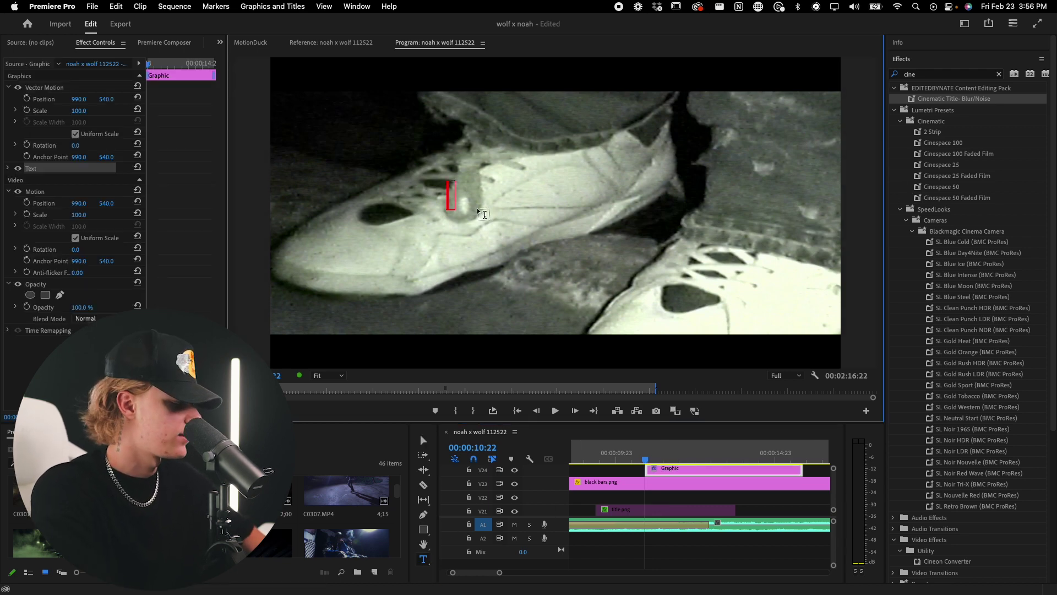
type("REQUIEM")
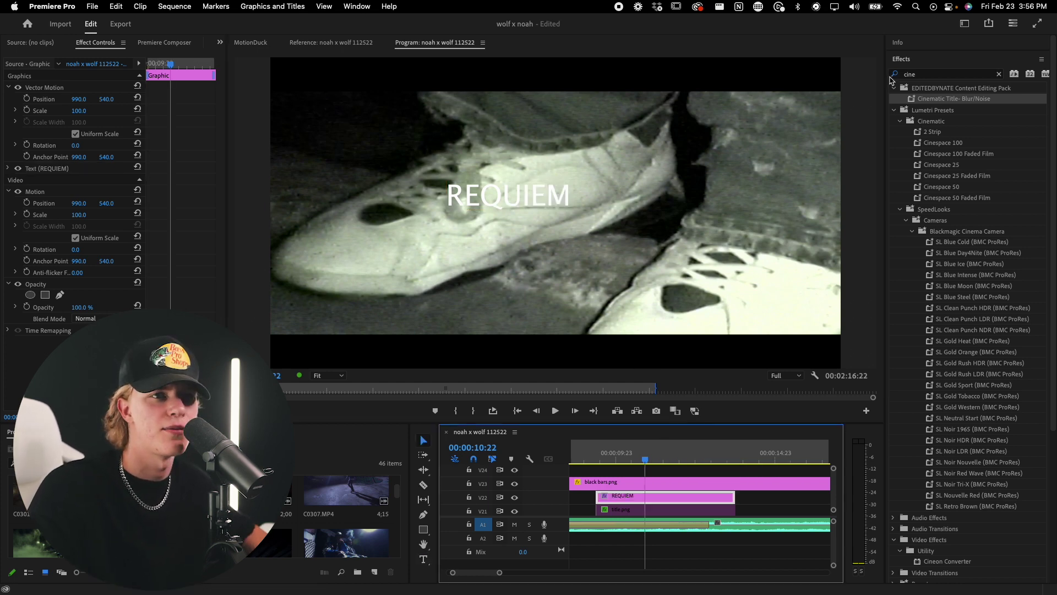
- Change the font of the REQUIEM text layer to Akira Expanded
left_click(901, 61)
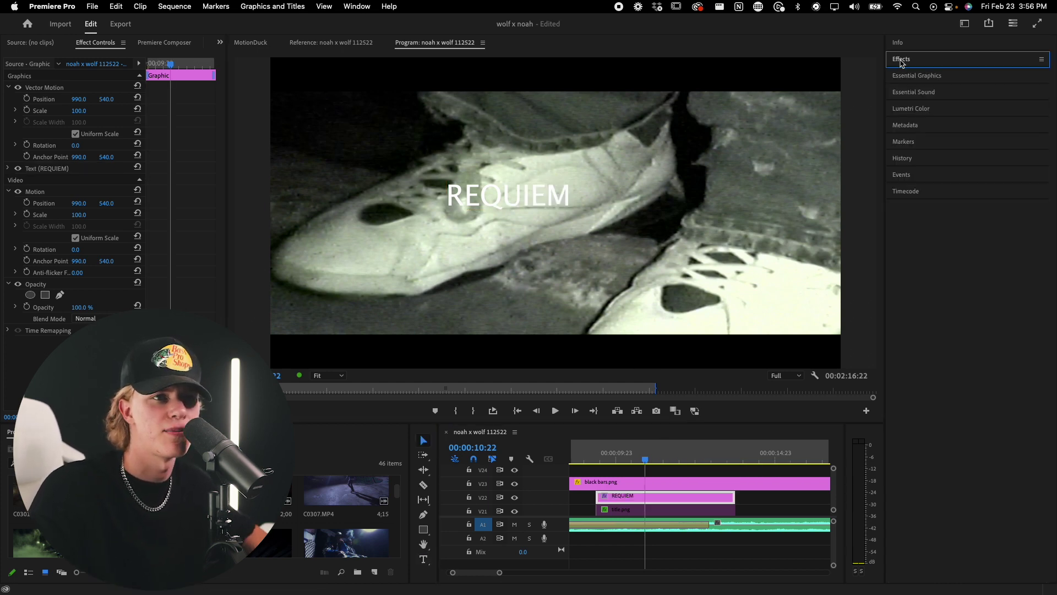
left_click(926, 80)
left_click(946, 113)
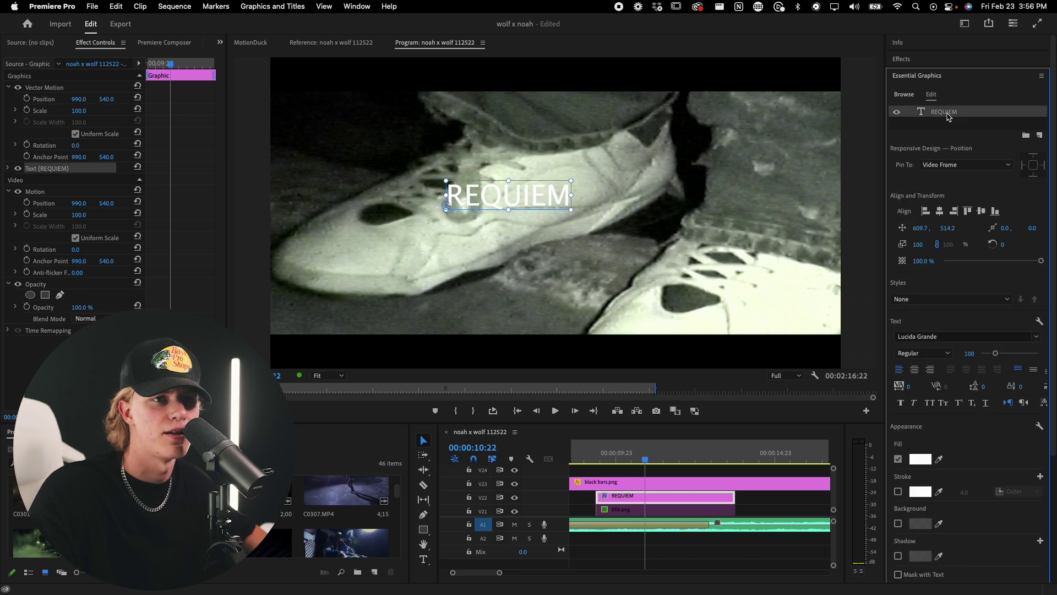
double_click(530, 203)
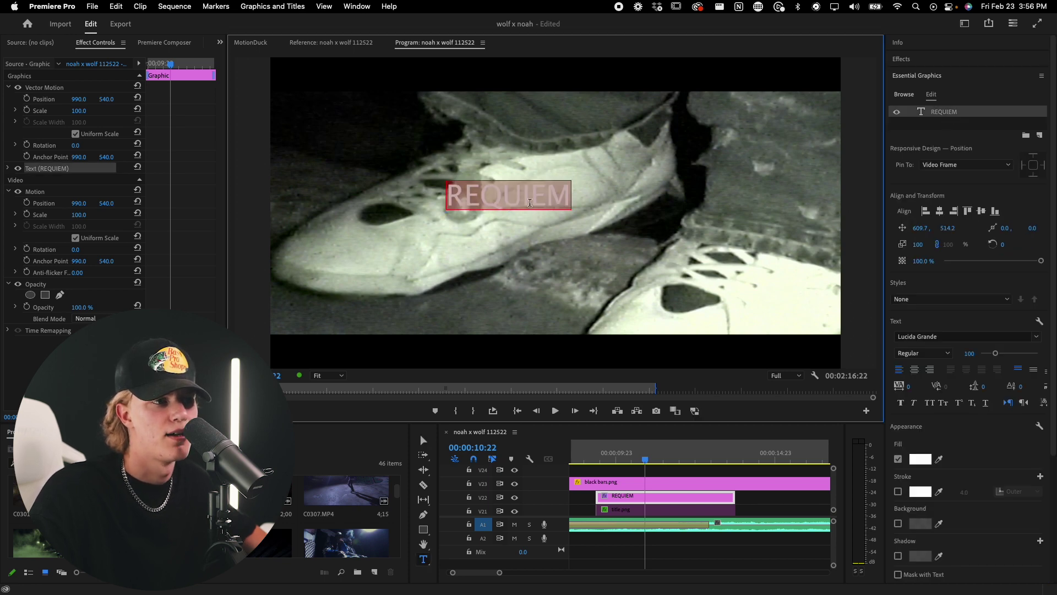
left_click(947, 335)
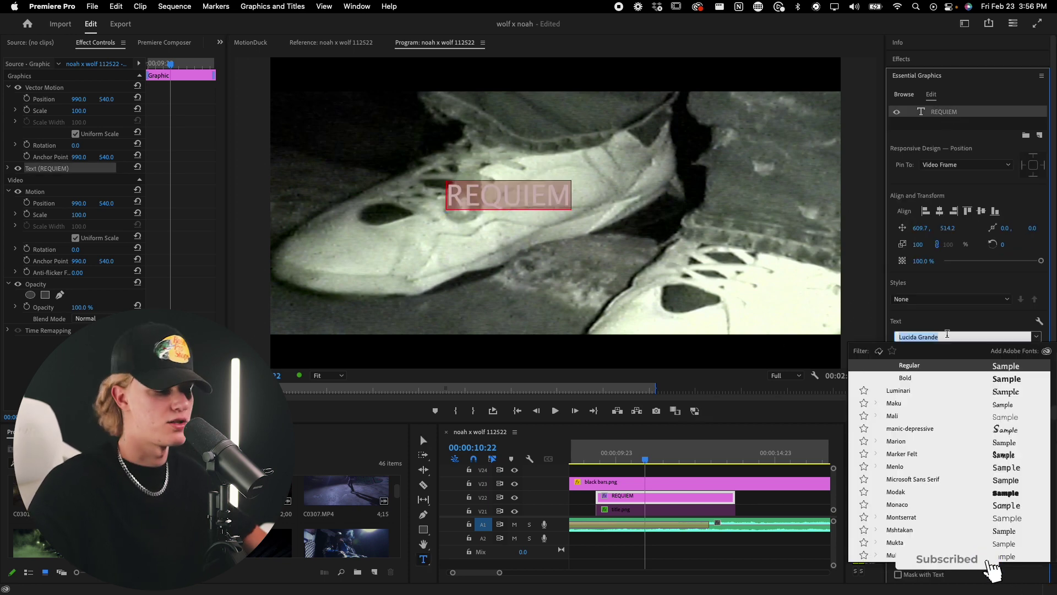
type("akira")
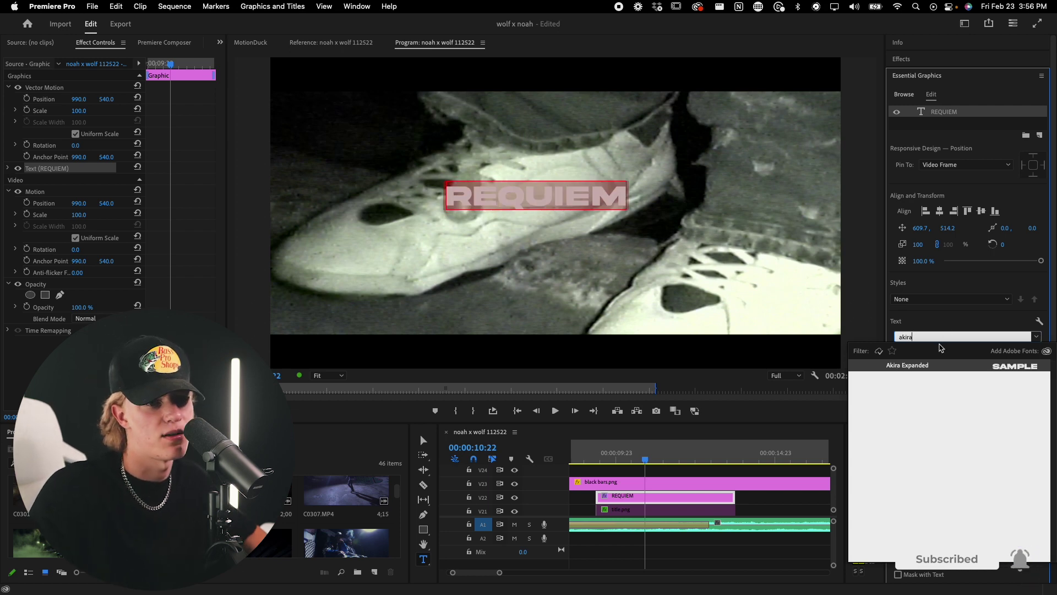
left_click(927, 365)
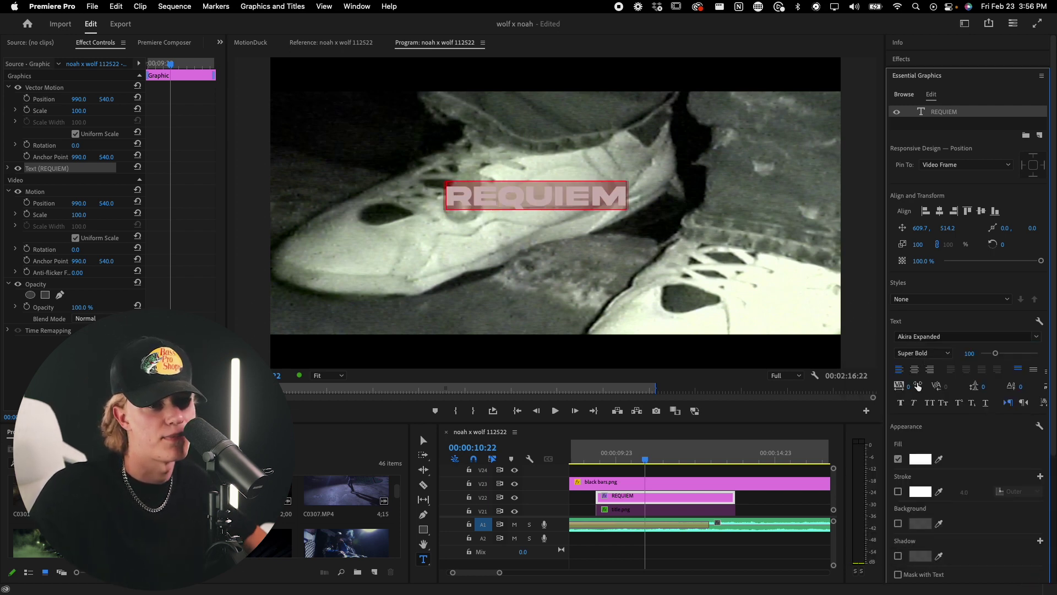
- Enlarge the REQUIEM text to size 229, center-align it and center it in the frame
left_click_drag(996, 355, 1015, 355)
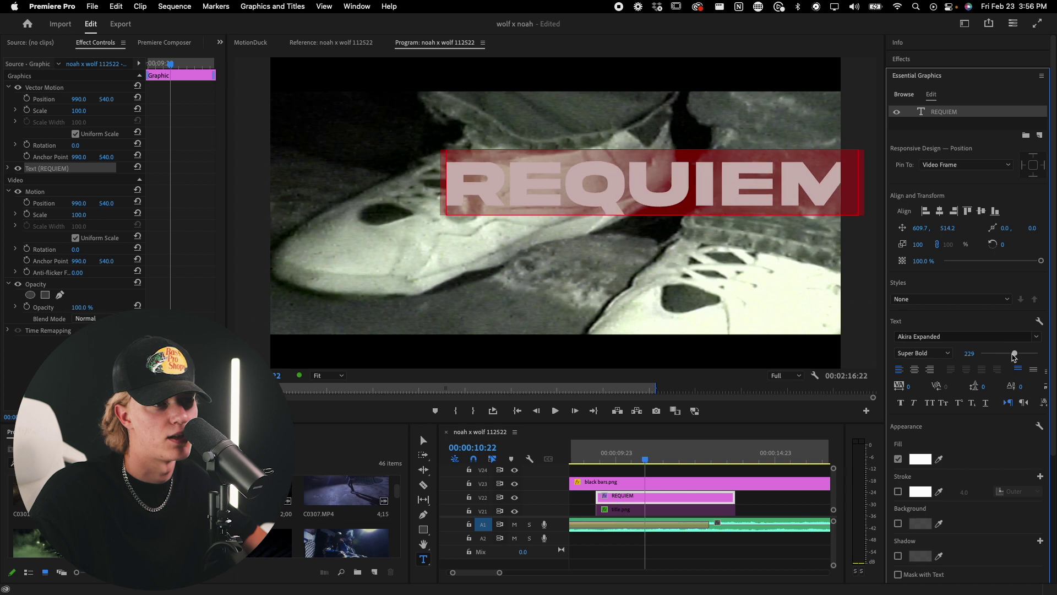
left_click(916, 370)
left_click(940, 212)
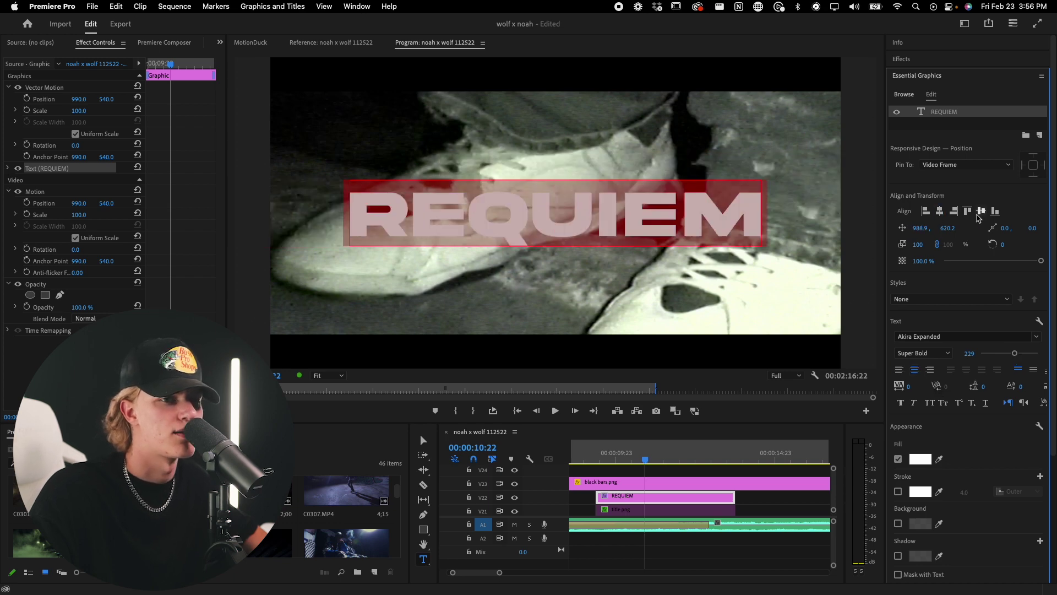
- Change the fill color of the whole REQUIEM text to light gray E3E3E3
left_click(704, 224)
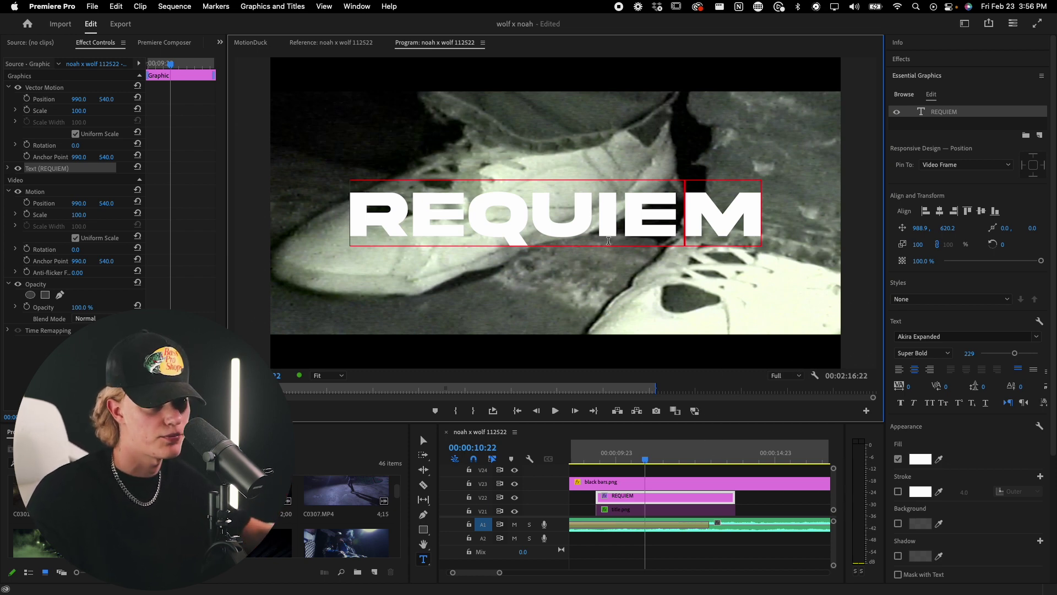
key("super+a")
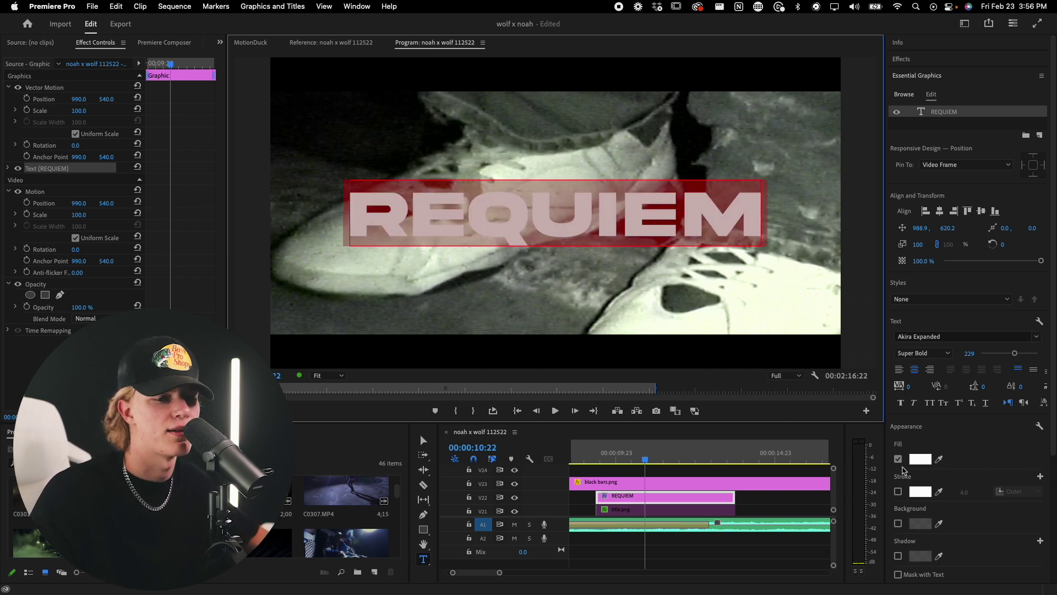
left_click(920, 461)
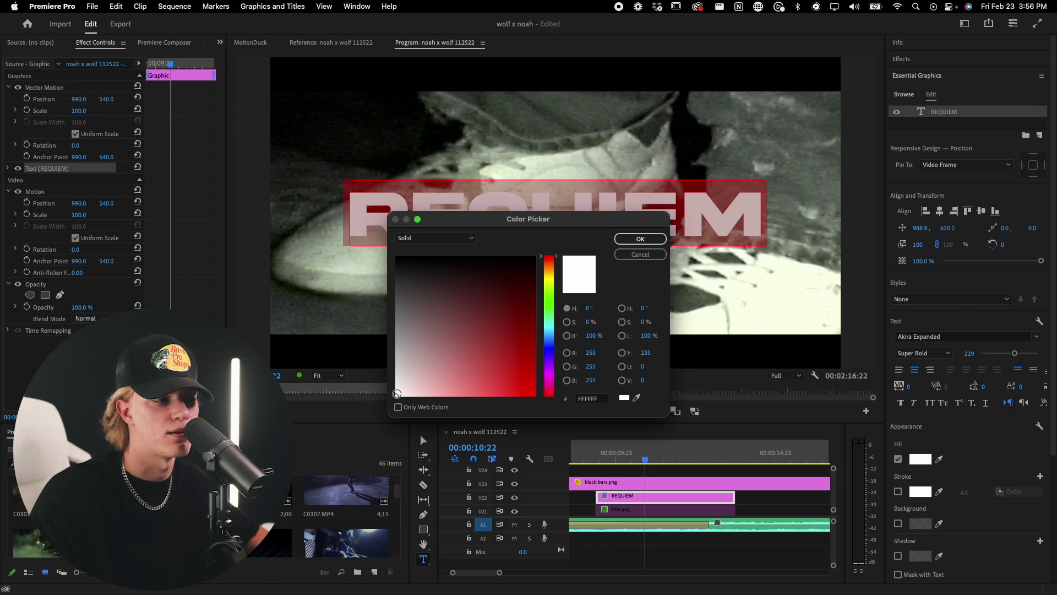
left_click_drag(397, 394, 395, 391)
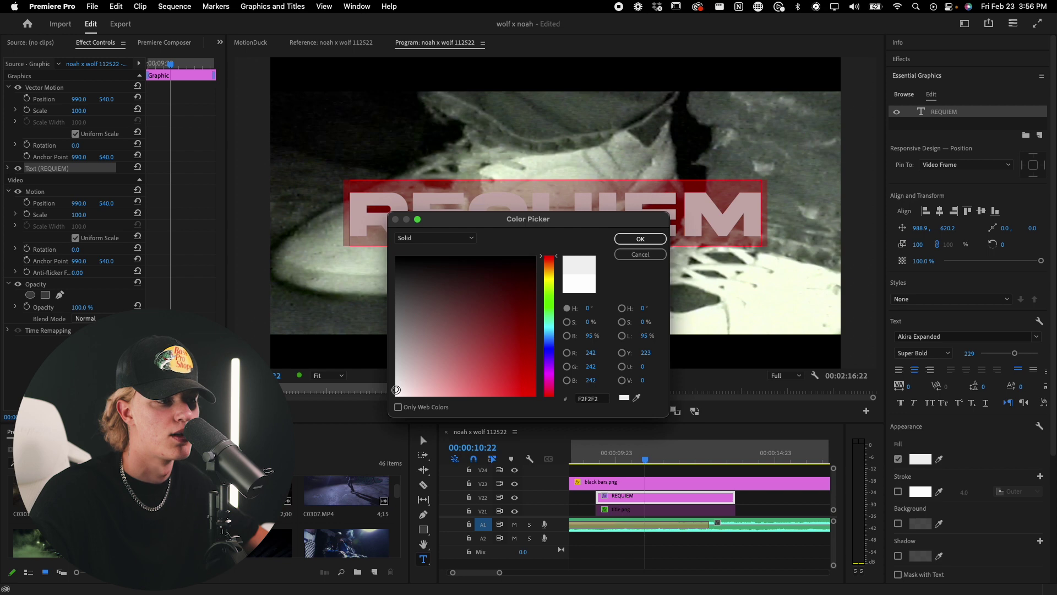
left_click_drag(393, 388, 388, 382)
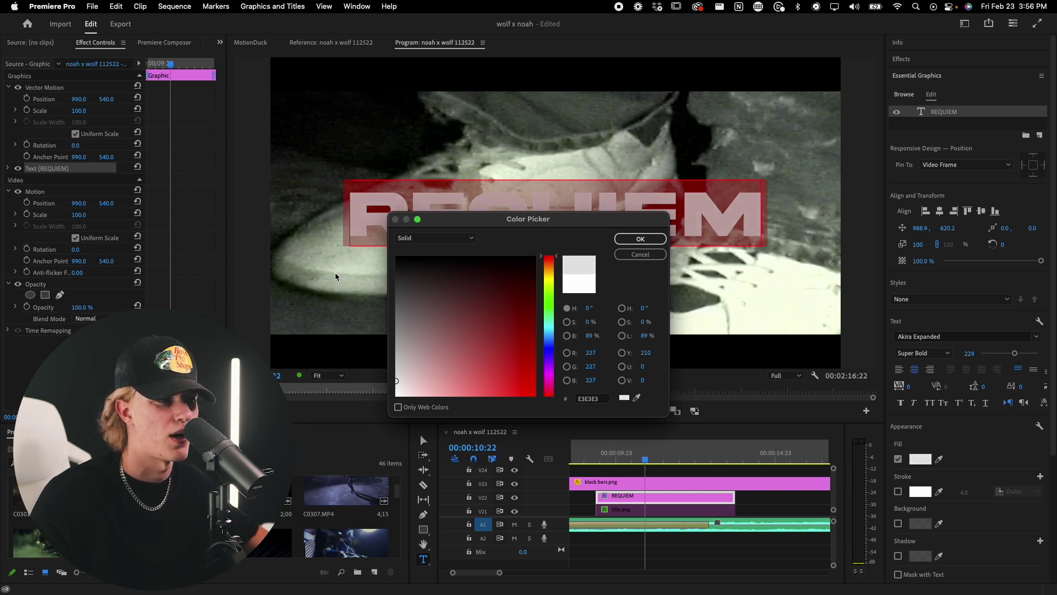
left_click(639, 238)
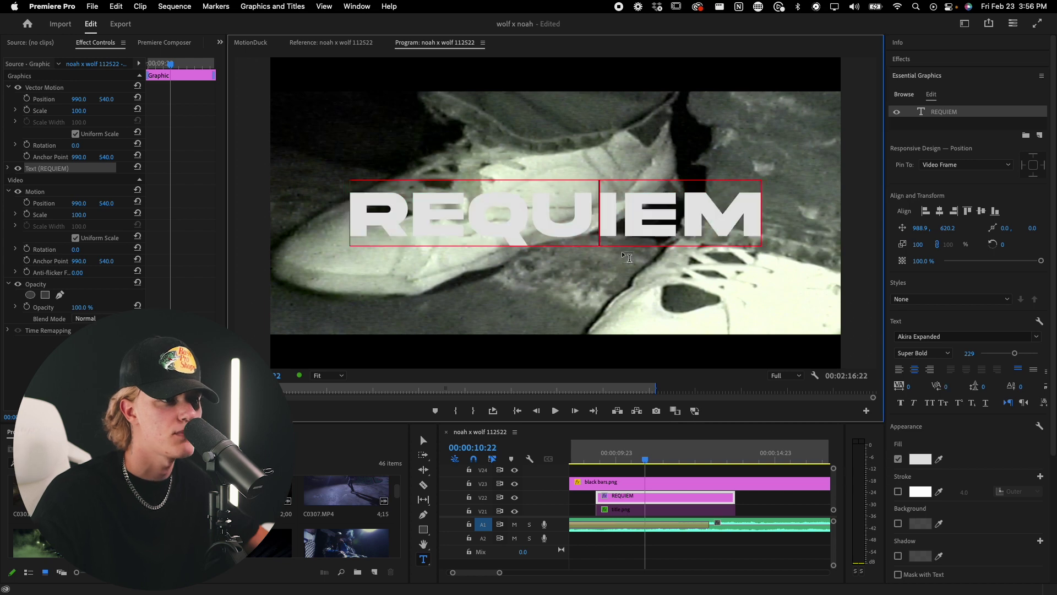
- Find the Gaussian Blur video effect and apply it once to the REQUIEM clip on track V22
left_click(755, 498)
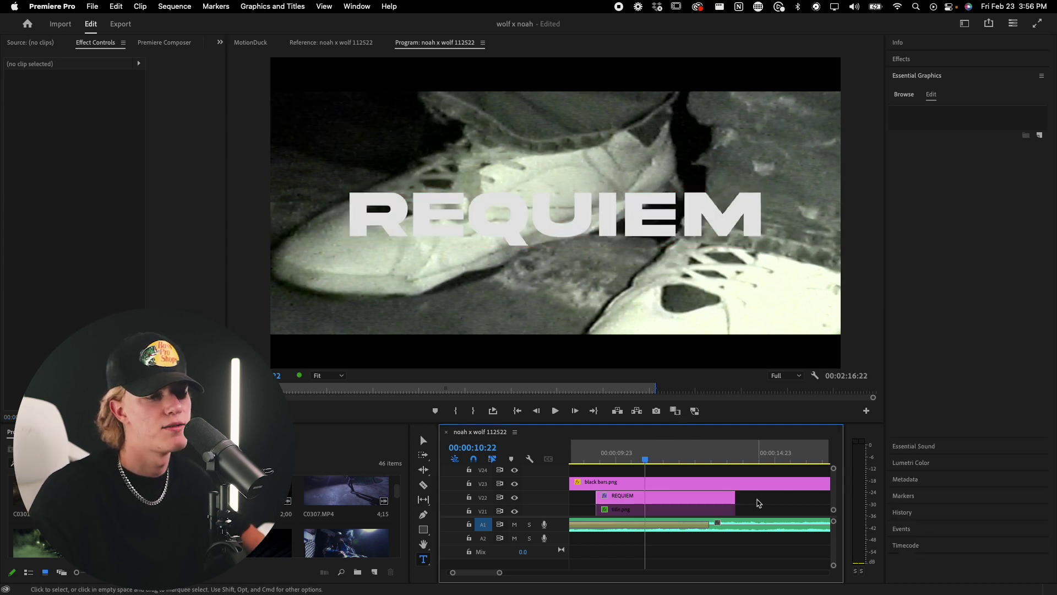
left_click(675, 503)
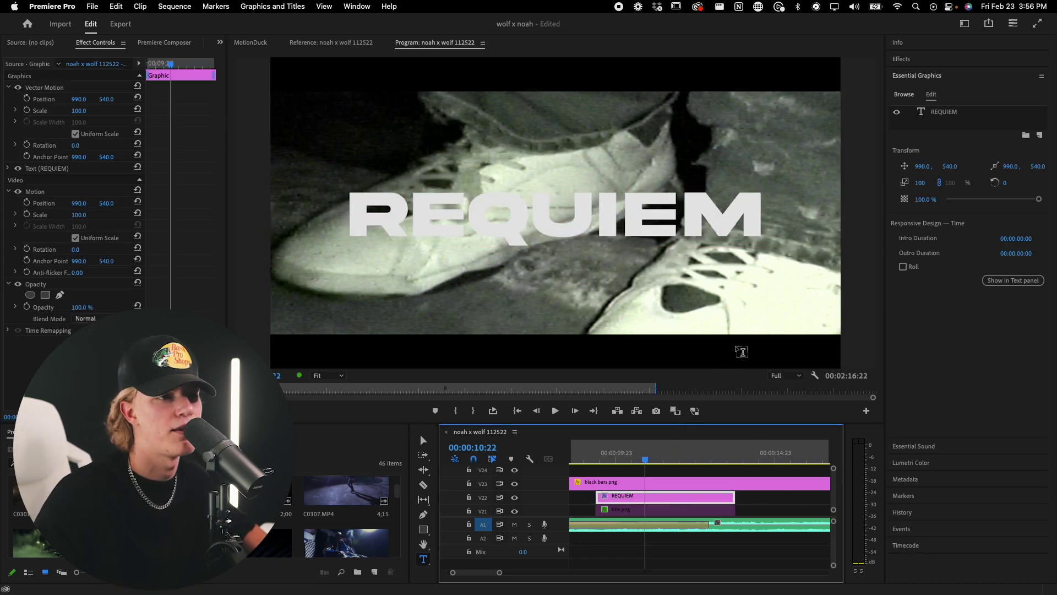
left_click(911, 60)
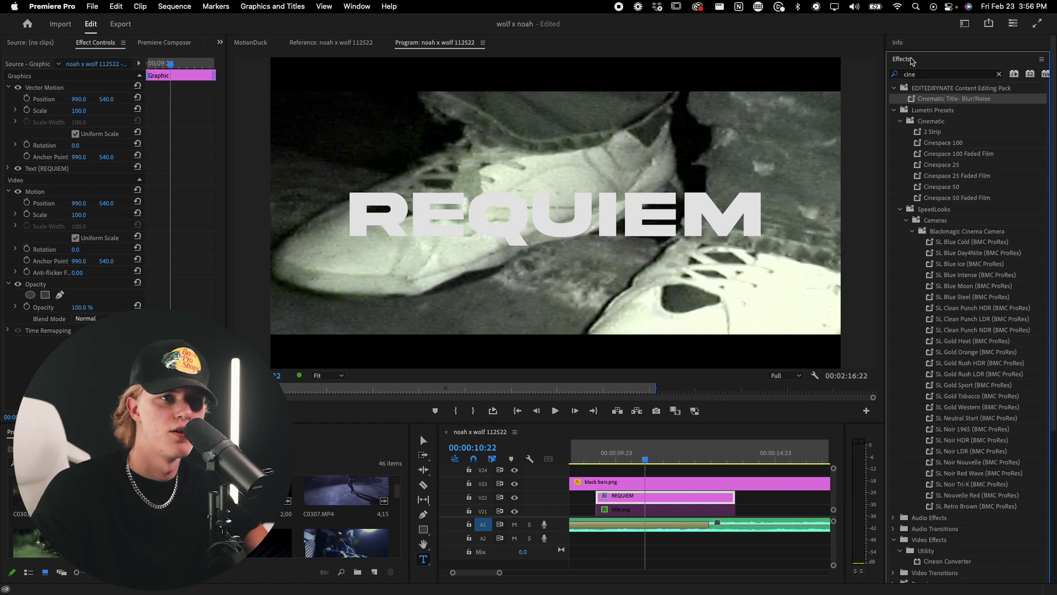
left_click(935, 75)
type("gaus")
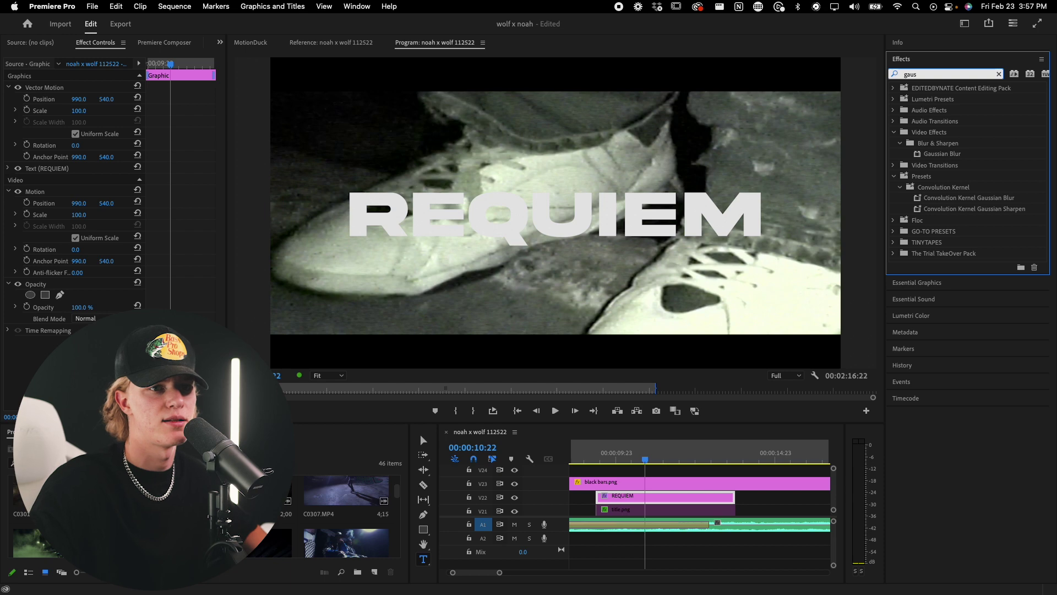
left_click(934, 155)
left_click_drag(693, 386, 660, 497)
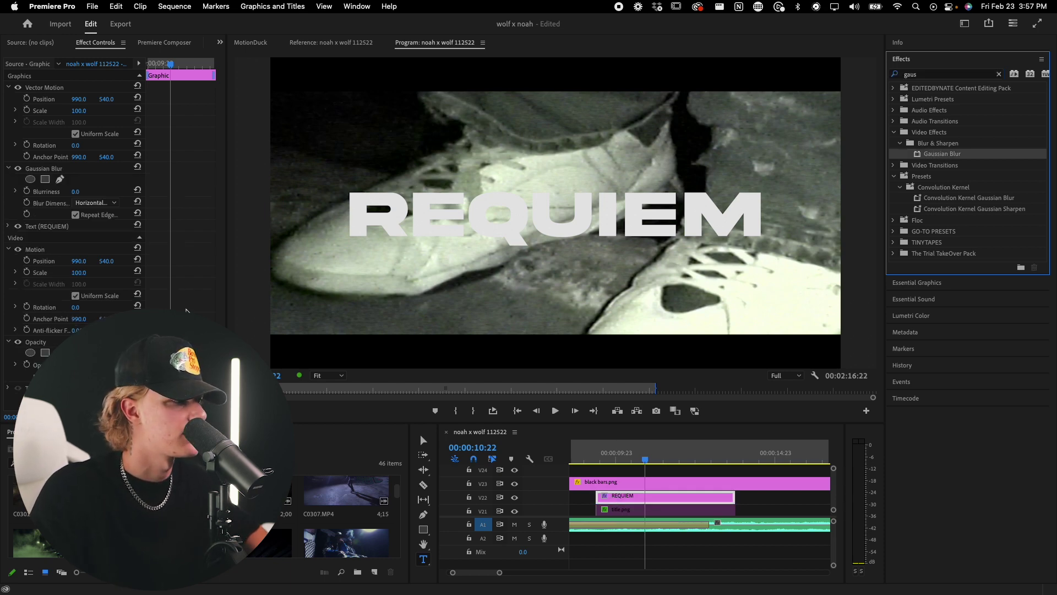
left_click_drag(925, 156, 661, 497)
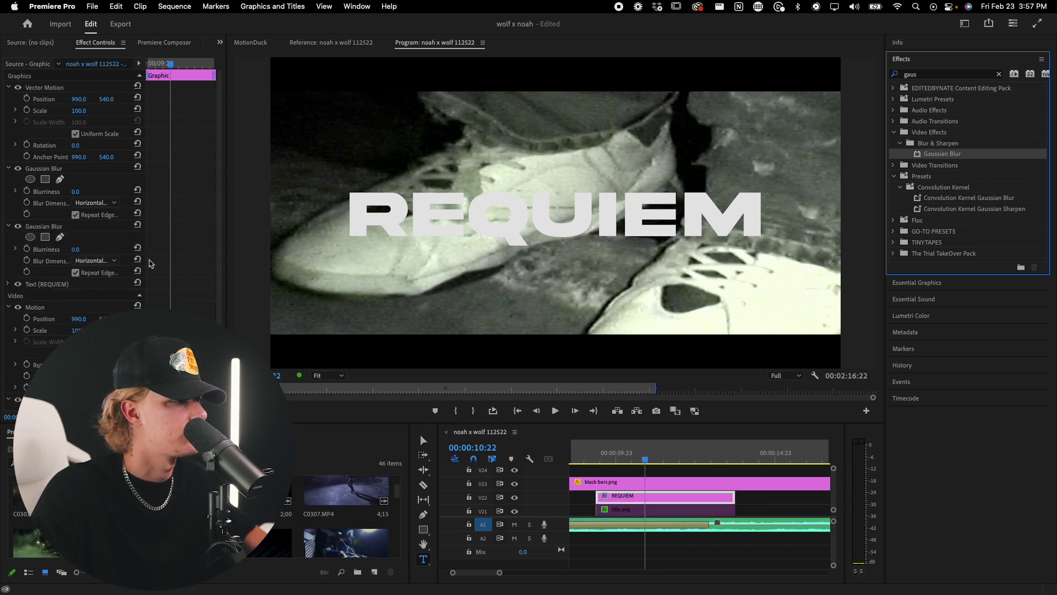
key("super+z")
- Set the Gaussian Blur blurriness on the REQUIEM clip to 7.0
left_click(56, 170)
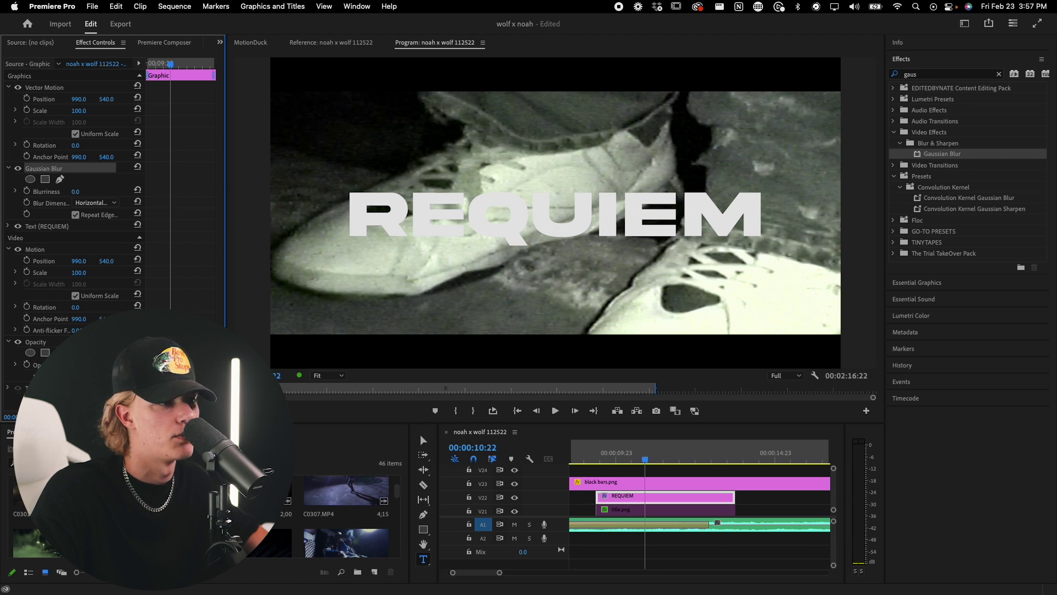
left_click_drag(76, 191, 79, 191)
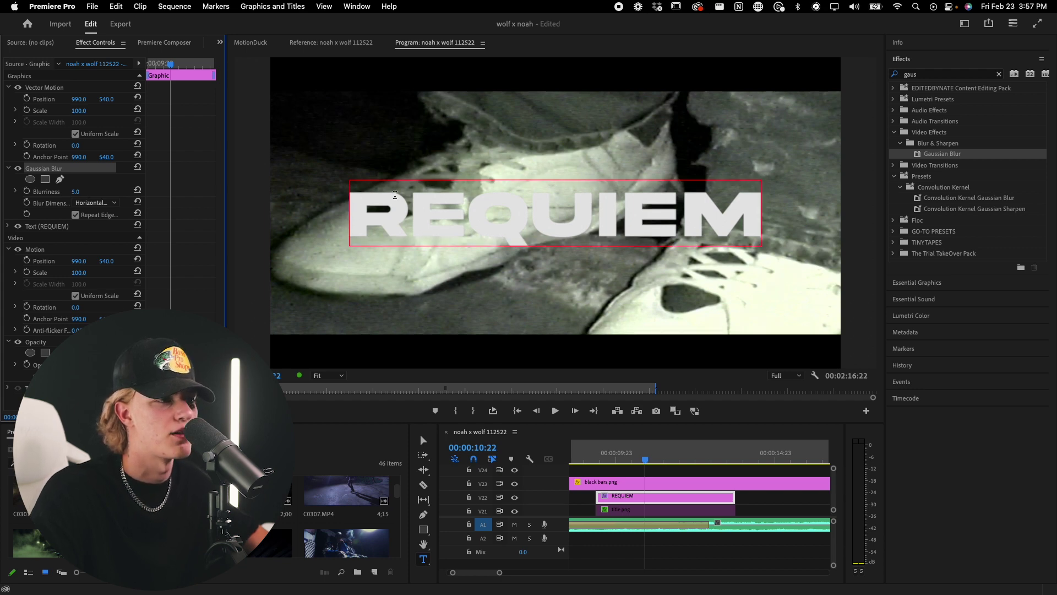
key("super+z")
- Search the effects for "noise" and apply the Noise & Grain Noise effect to the REQUIEM clip
left_click_drag(927, 74, 868, 83)
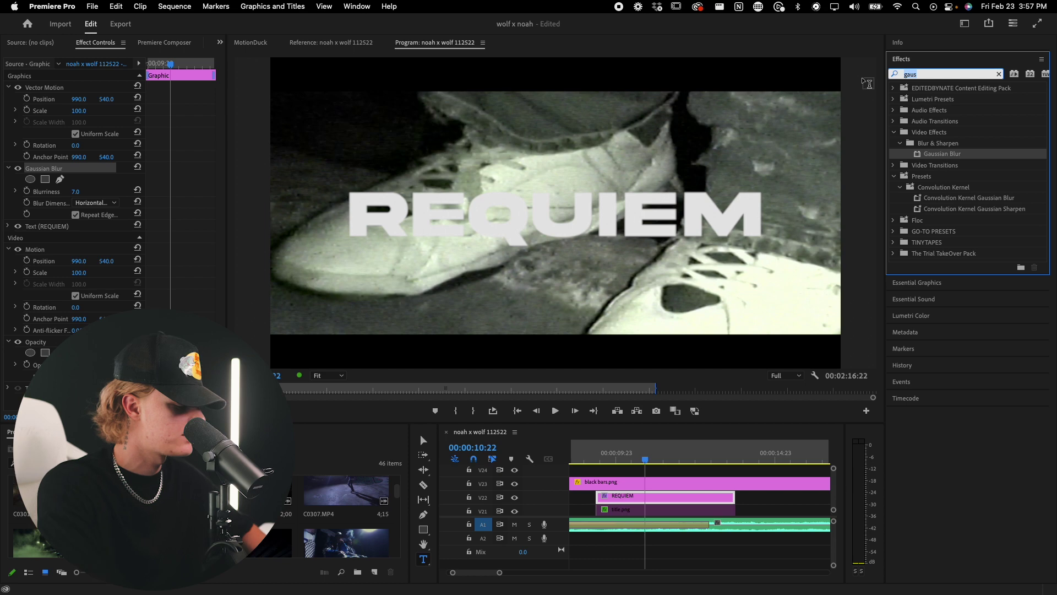
key("BackSpace")
type("noise")
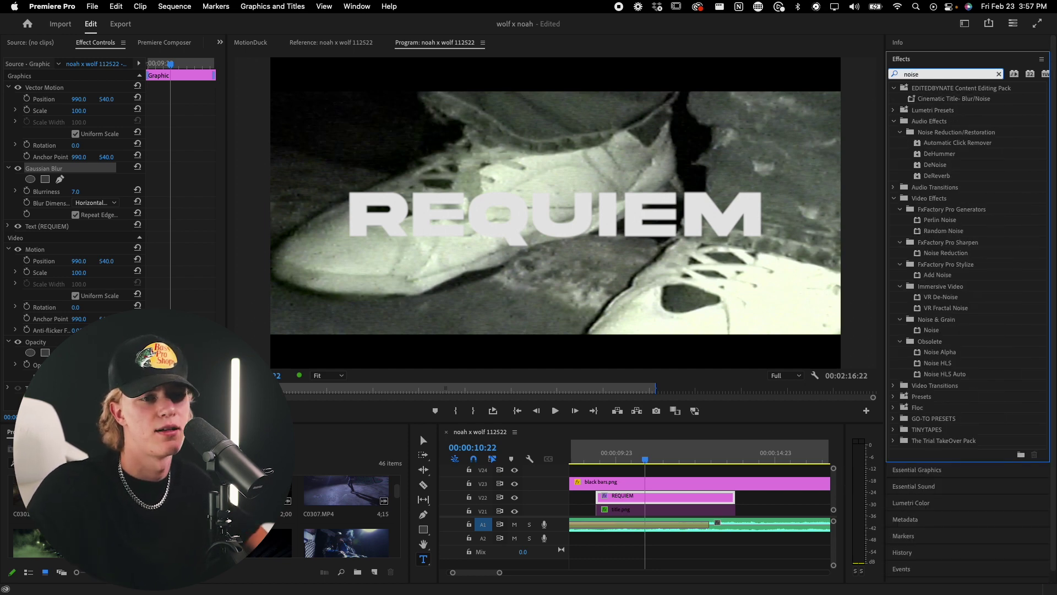
left_click_drag(933, 330, 631, 500)
scroll(191, 239, "down", 2)
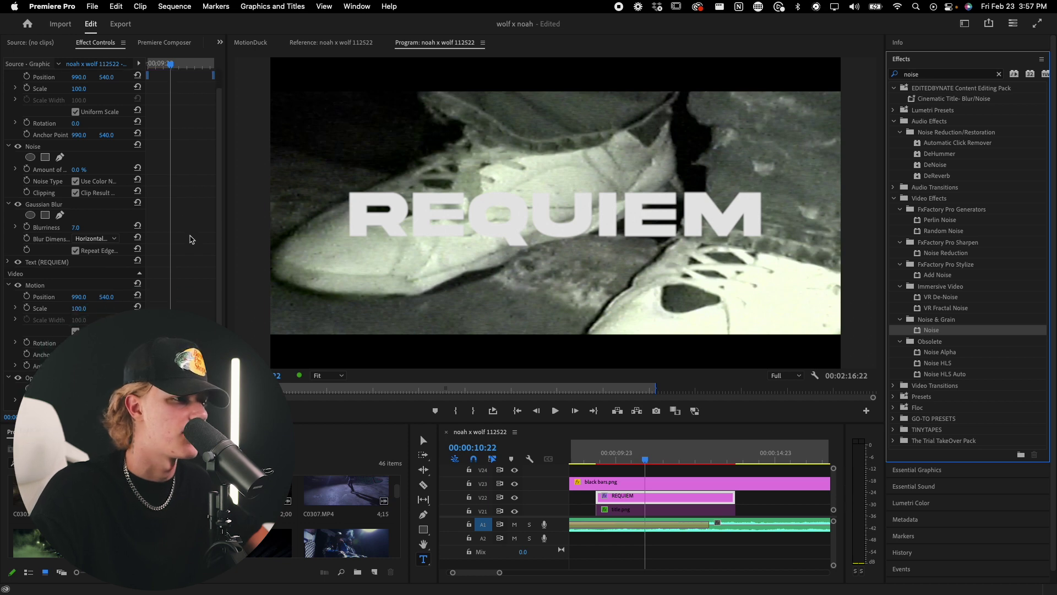
- Turn off color noise in the REQUIEM clip's Noise effect and set the noise amount to 8%
left_click(76, 169)
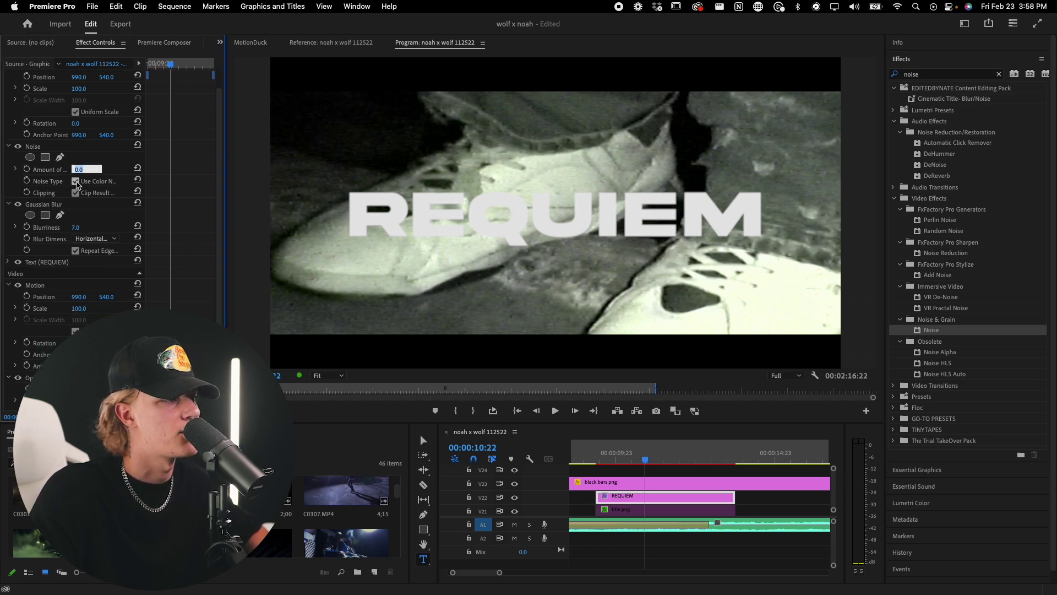
key("Return")
left_click_drag(79, 170, 135, 170)
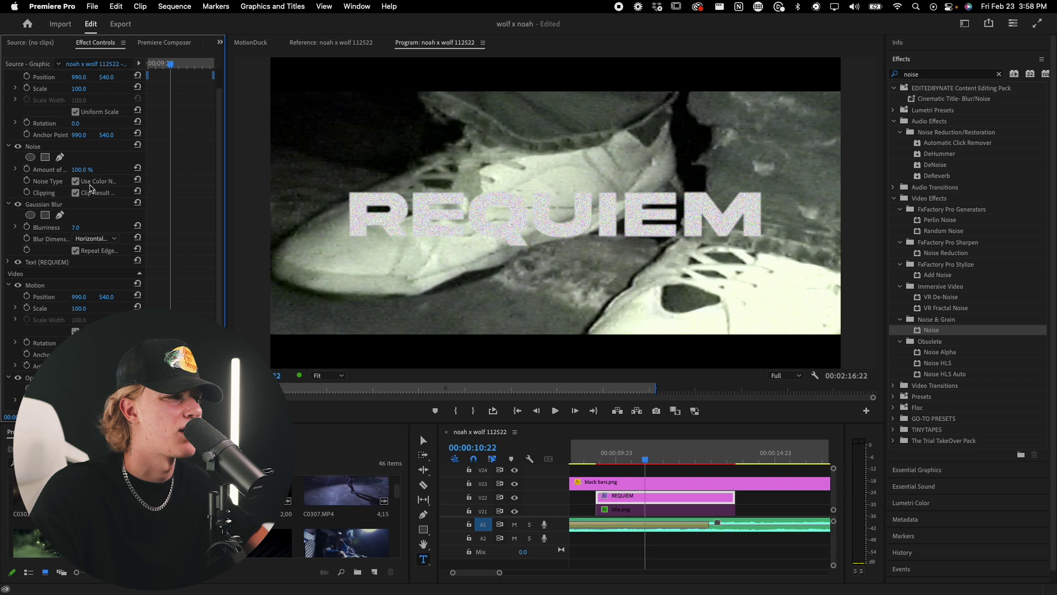
left_click(75, 182)
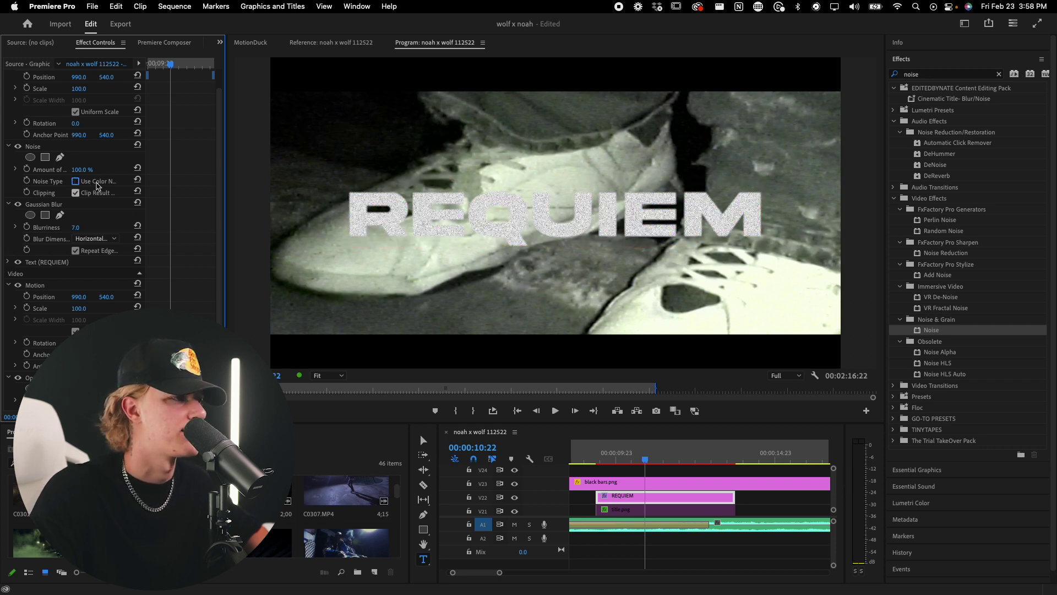
left_click_drag(81, 170, 27, 169)
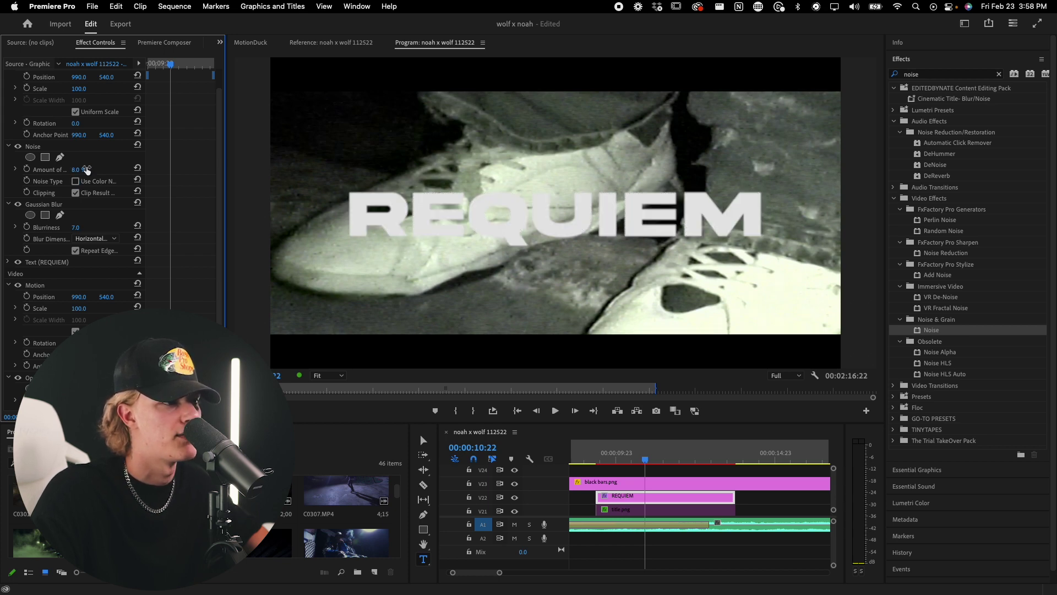
- Play back the REQUIEM title in an enlarged program view and again from near the clip's start to check its look
left_click(328, 375)
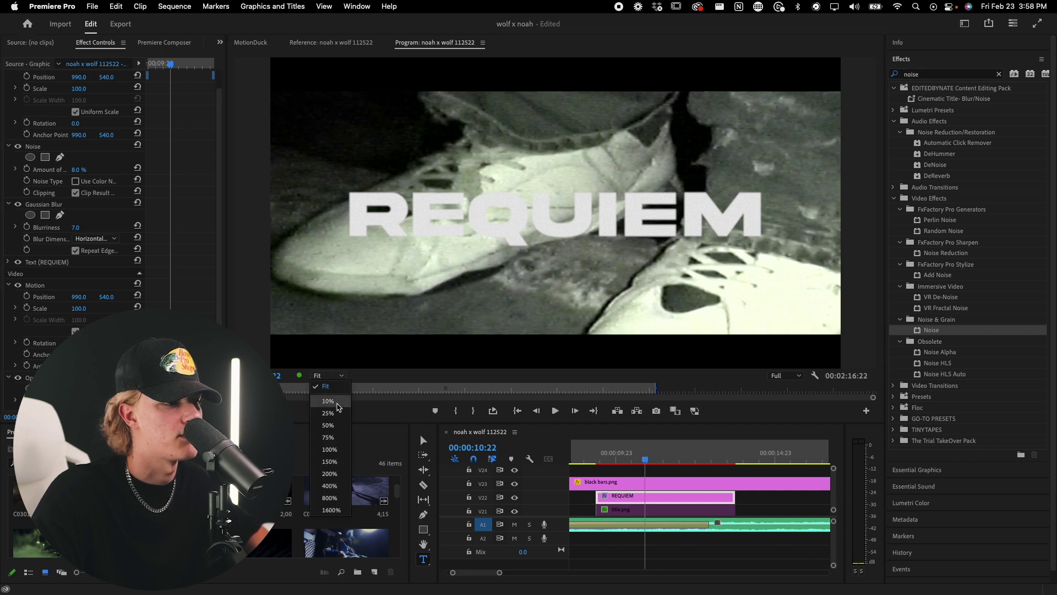
left_click(385, 343)
key("grave")
key("space")
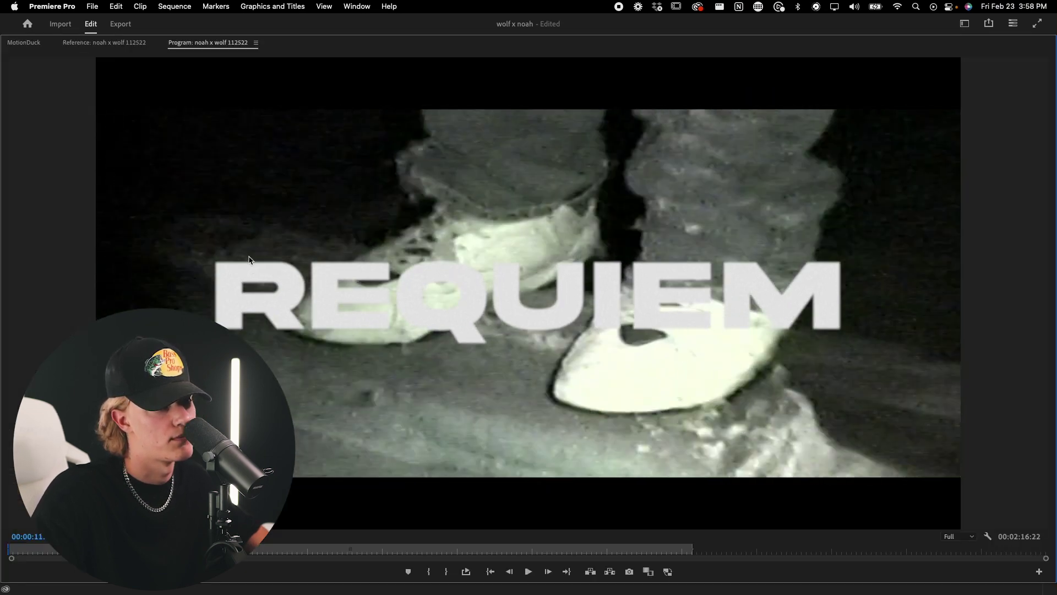
key("space")
key("grave")
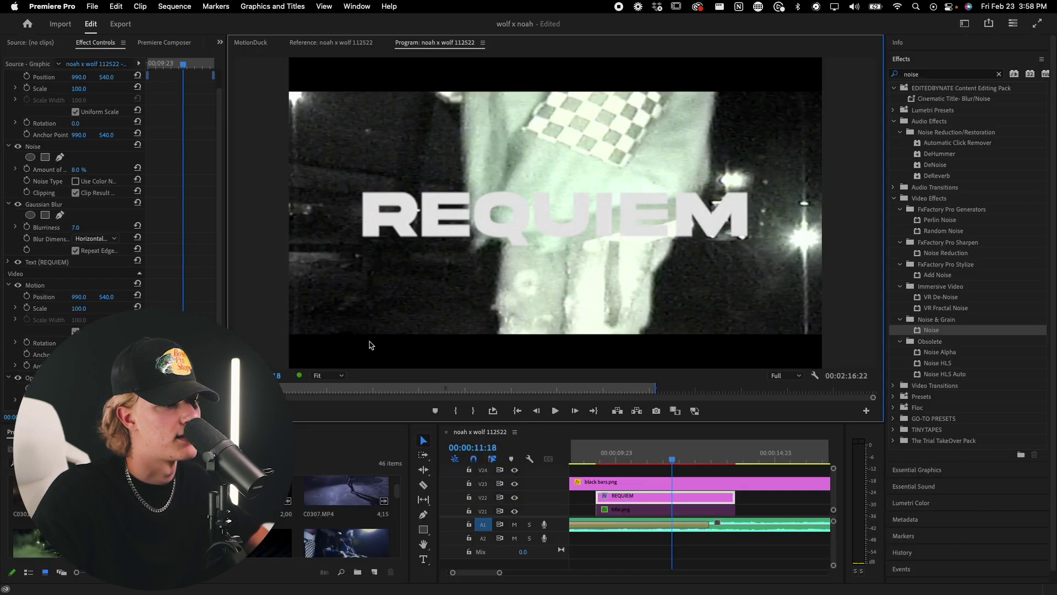
left_click(602, 459)
key("space")
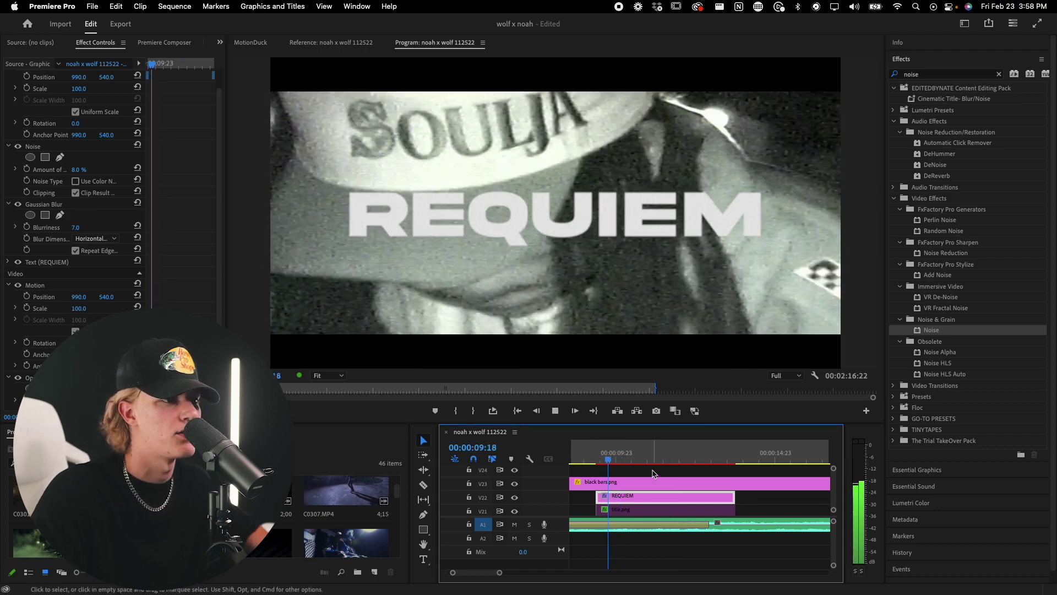
key("space")
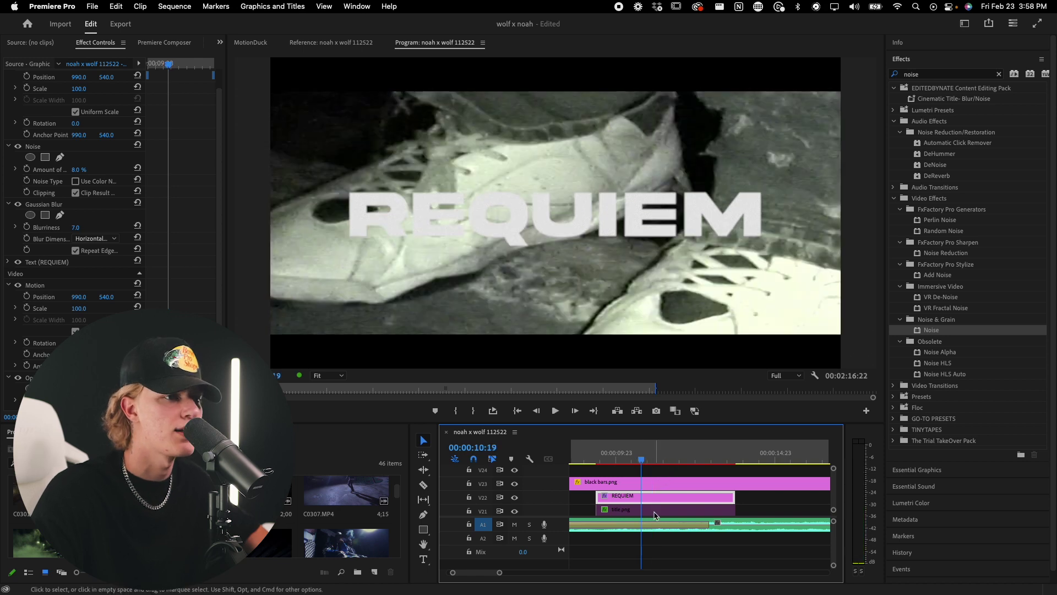
- Toggle off the REQUIEM clip on track V22 and toggle on the title.png clip on track V21
key("shift+super+e")
left_click(650, 514)
key("shift+super+e")
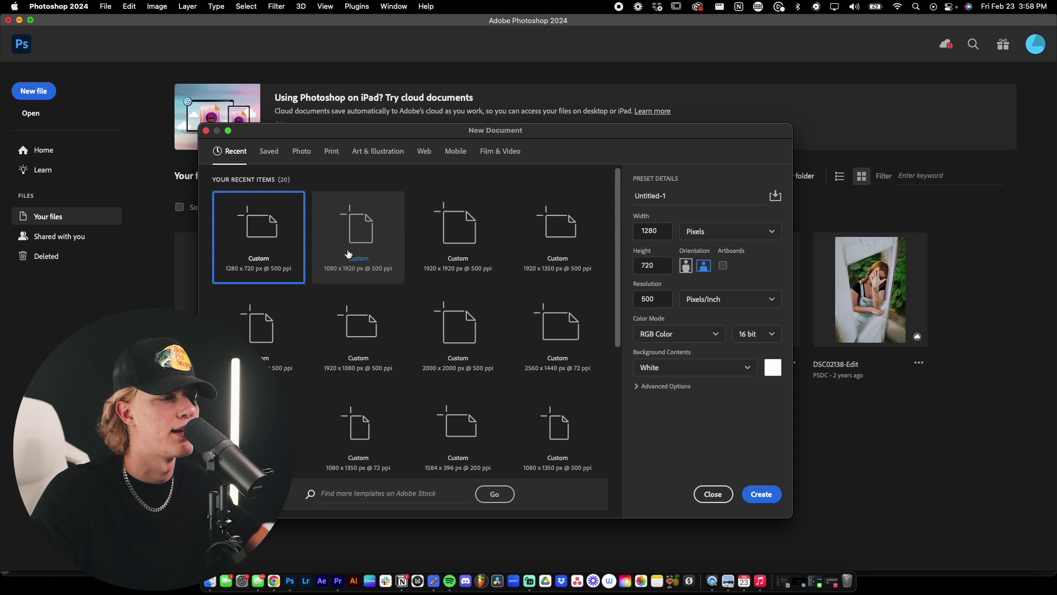
- Switch to Photoshop and create a landscape 1920 x 1080 px document at 500 pixels/inch with a transparent background
left_click(400, 254)
left_click(705, 267)
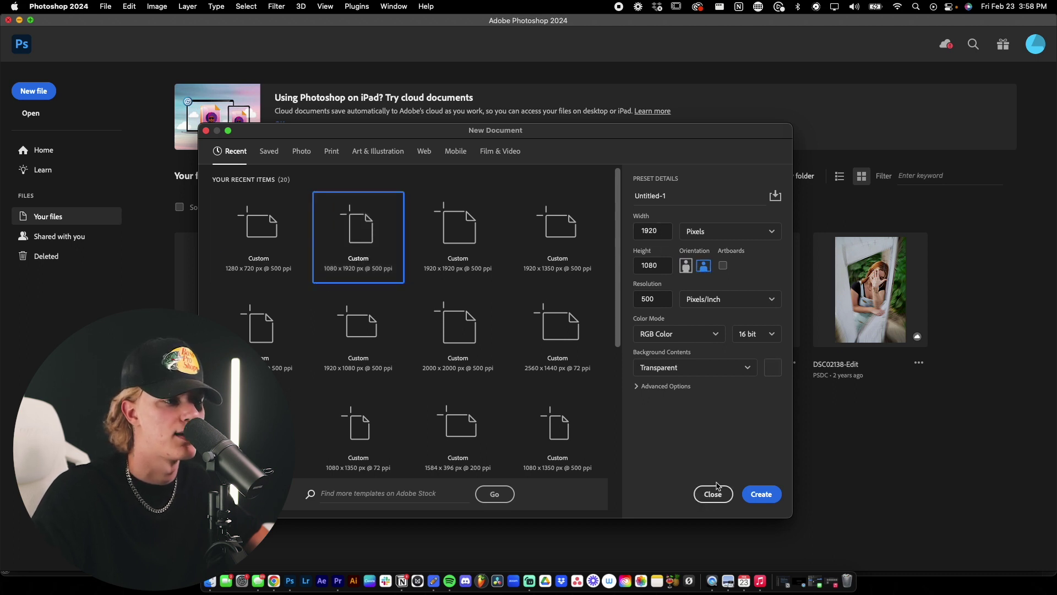
left_click(773, 494)
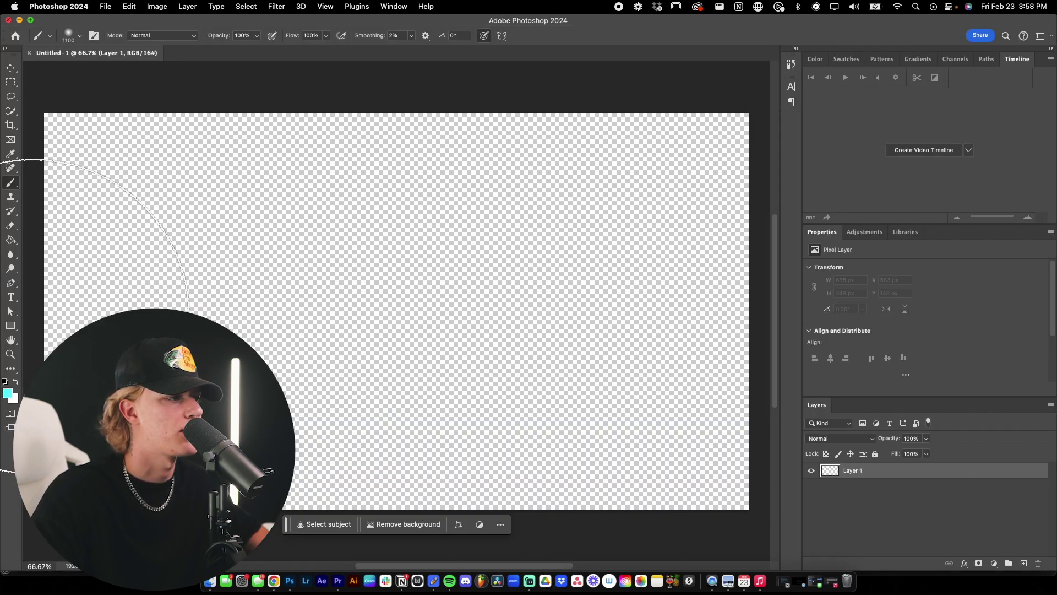
- Fill Layer 1 with black and add a new empty layer above it
left_click(5, 381)
left_click(12, 241)
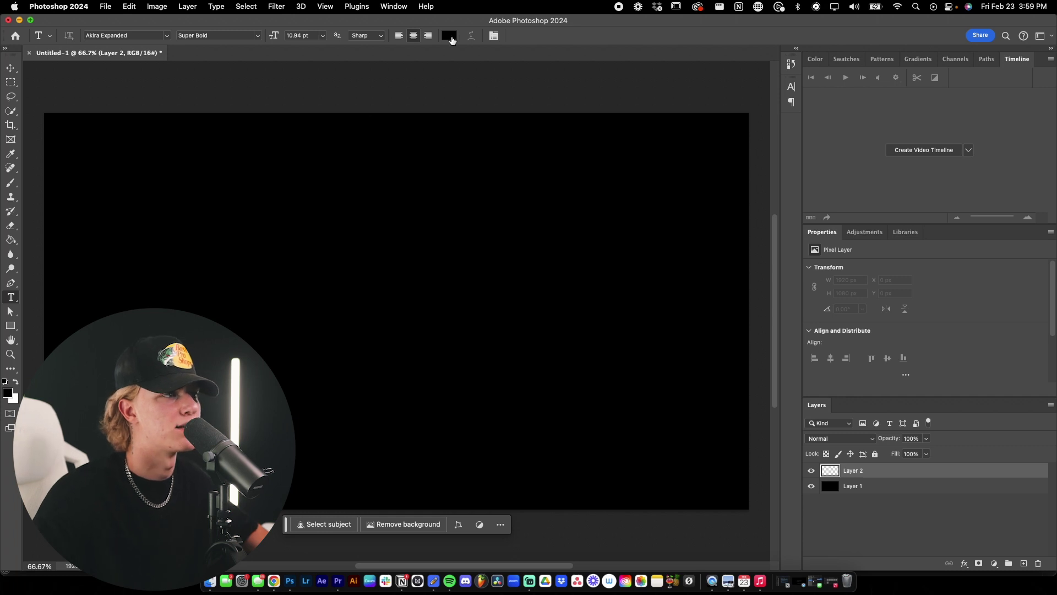
- Add text reading TITLE in Akira Expanded Super Bold with a light gray color
left_click(450, 36)
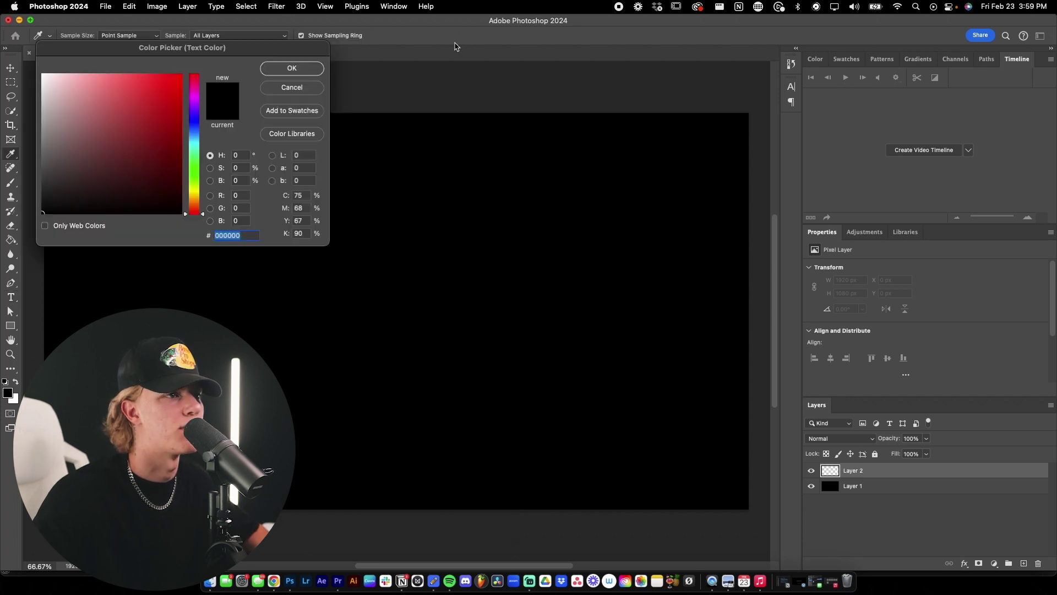
mouse_move(136, 140)
left_mouse_down()
mouse_move(136, 77)
mouse_move(42, 77)
mouse_move(30, 93)
left_mouse_up()
left_click(276, 68)
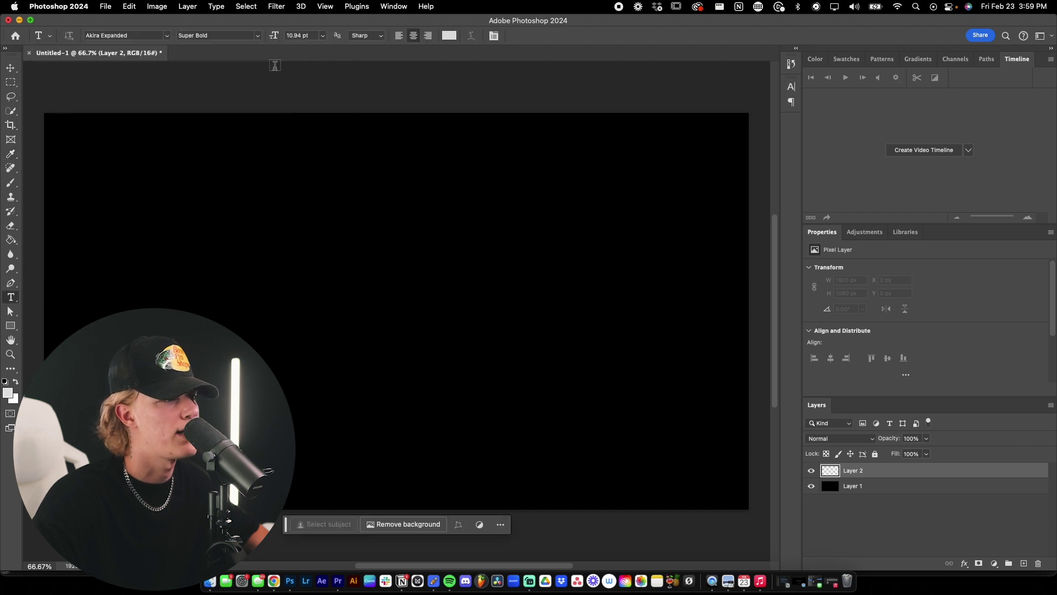
left_click(230, 280)
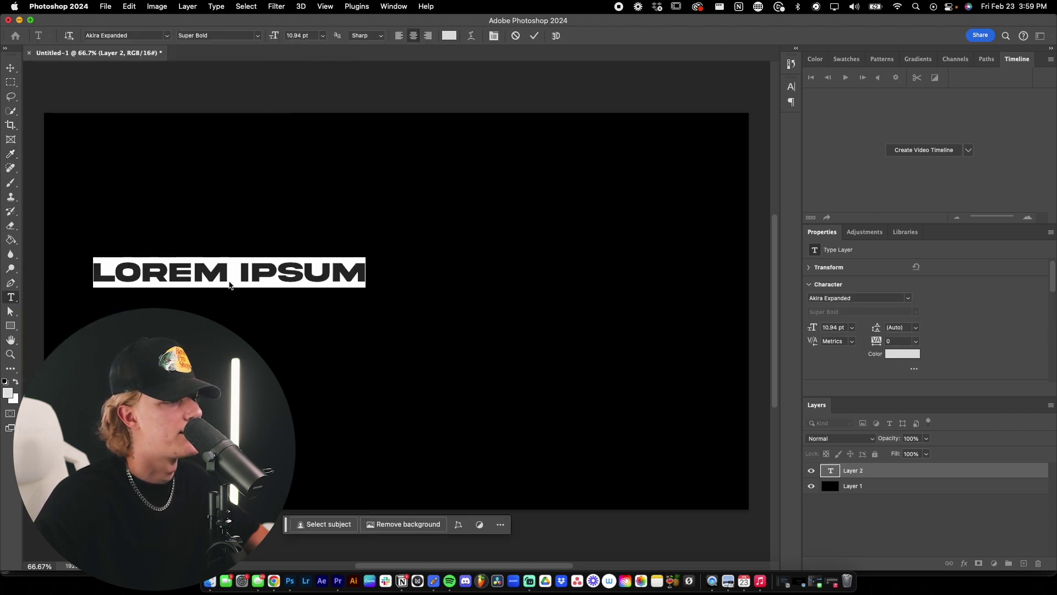
type("REQU")
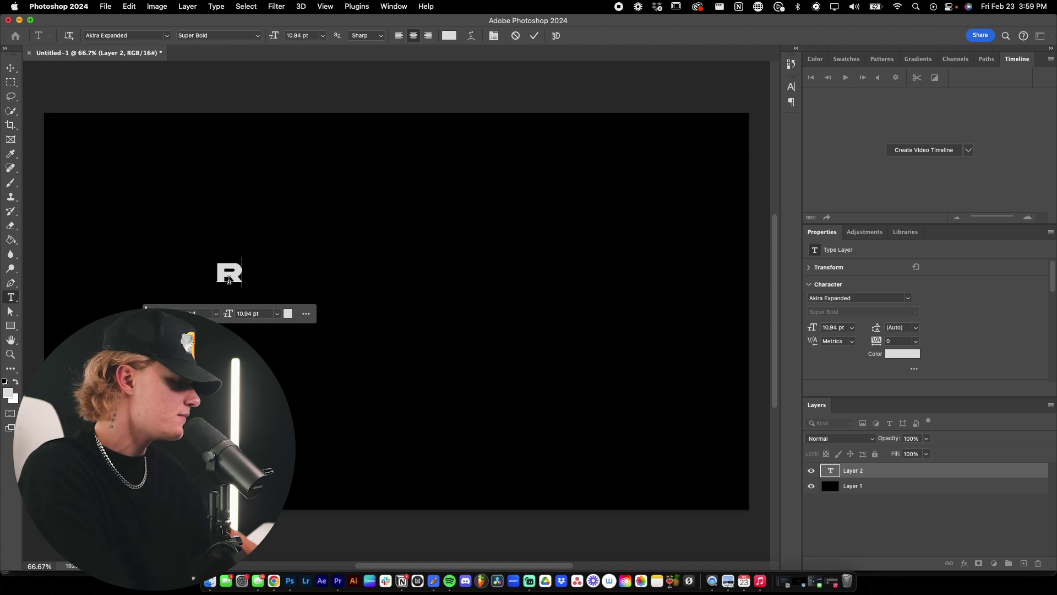
key("BackSpace")
key("BackSpace")
key("BackSpace")
key("BackSpace")
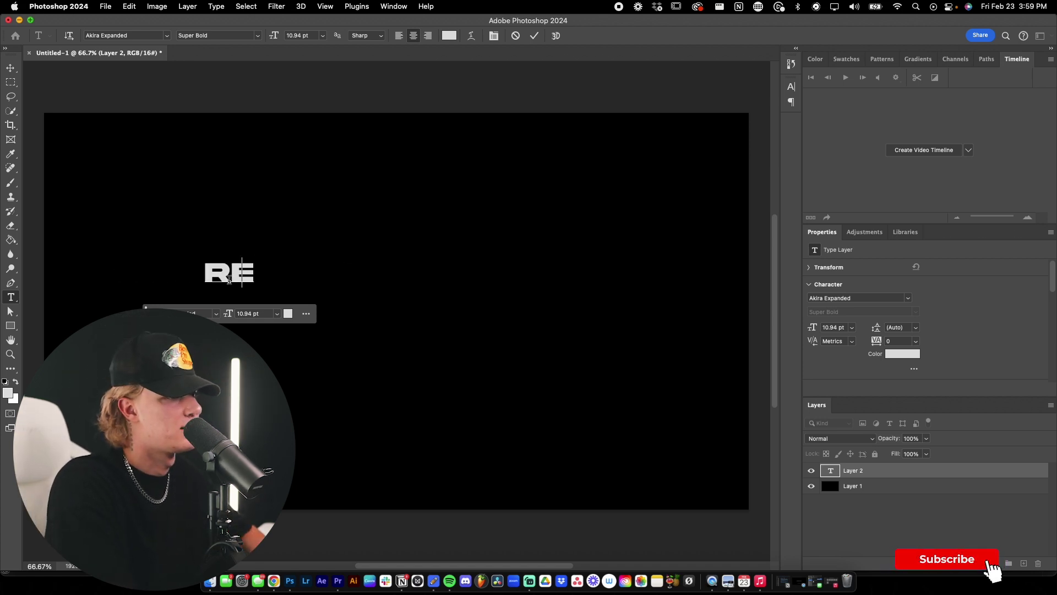
type("TITLE")
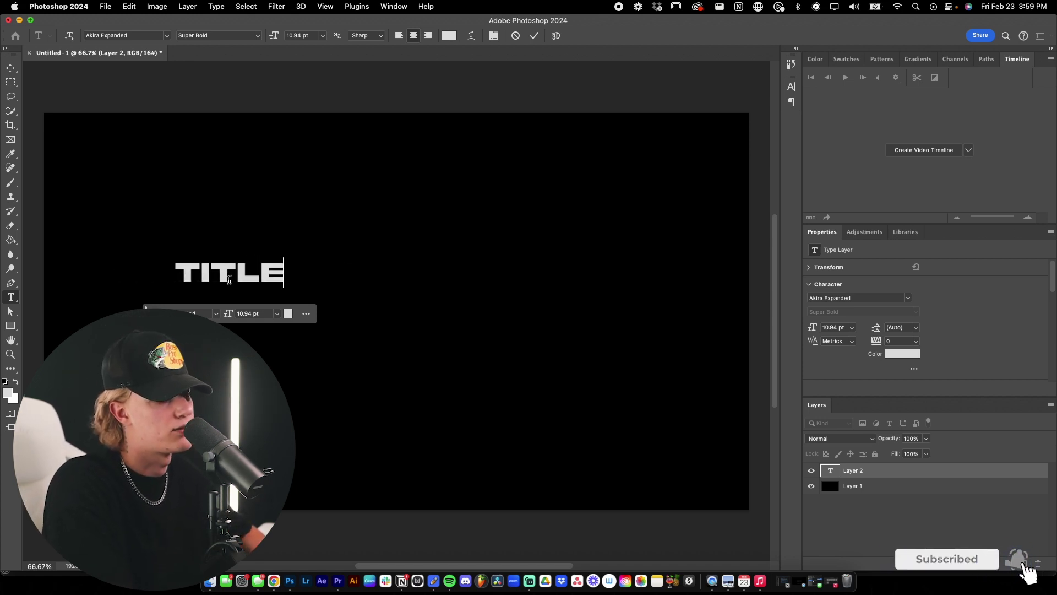
- Enlarge the TITLE text to 47 pt and move it to the center of the canvas
key("super+a")
left_click_drag(226, 315, 246, 316)
left_click_drag(475, 271, 487, 280)
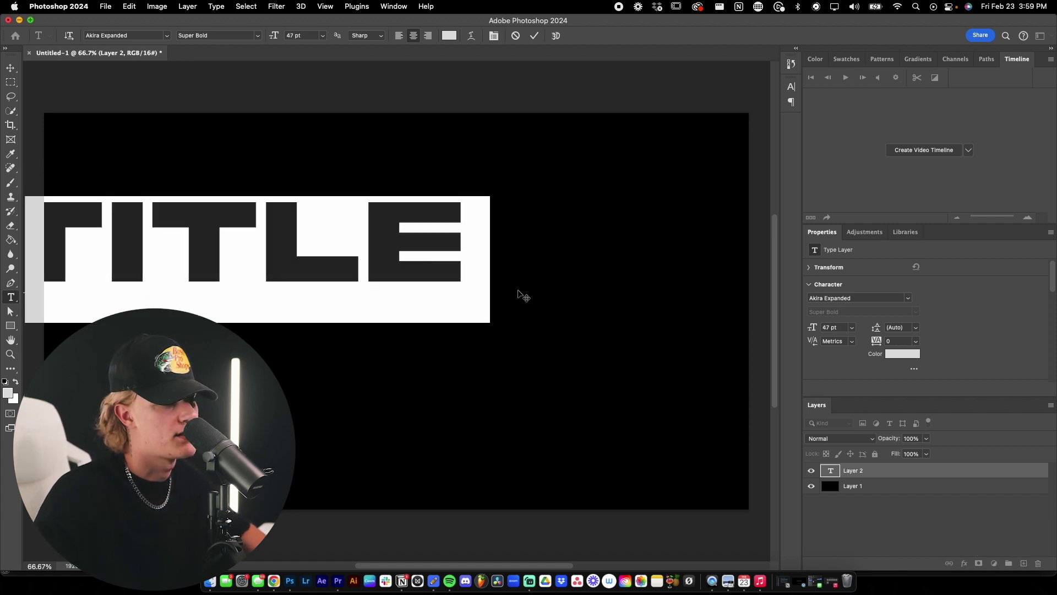
left_click(873, 491)
left_click(874, 472)
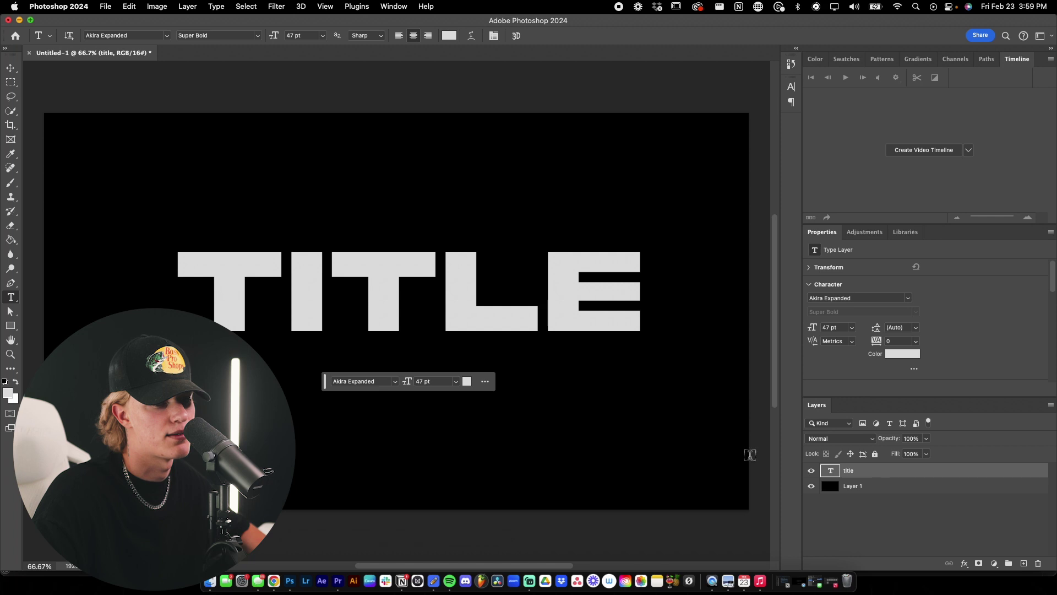
left_click(11, 71)
left_click_drag(260, 276, 241, 270)
- Change the font of the TITLE text to Times New Roman Regular
double_click(285, 287)
left_click(351, 381)
type("i")
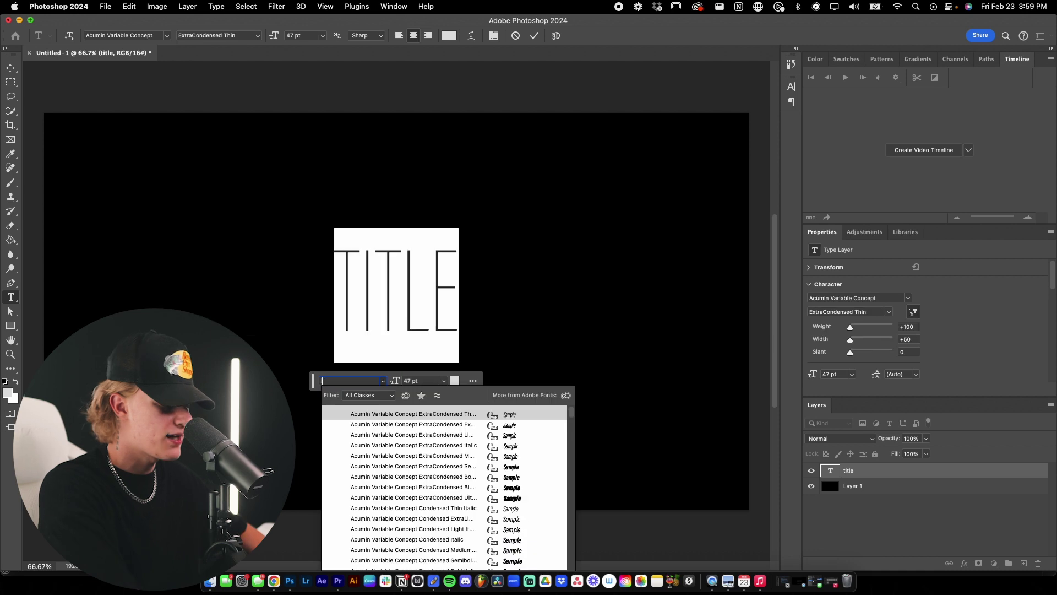
type("time")
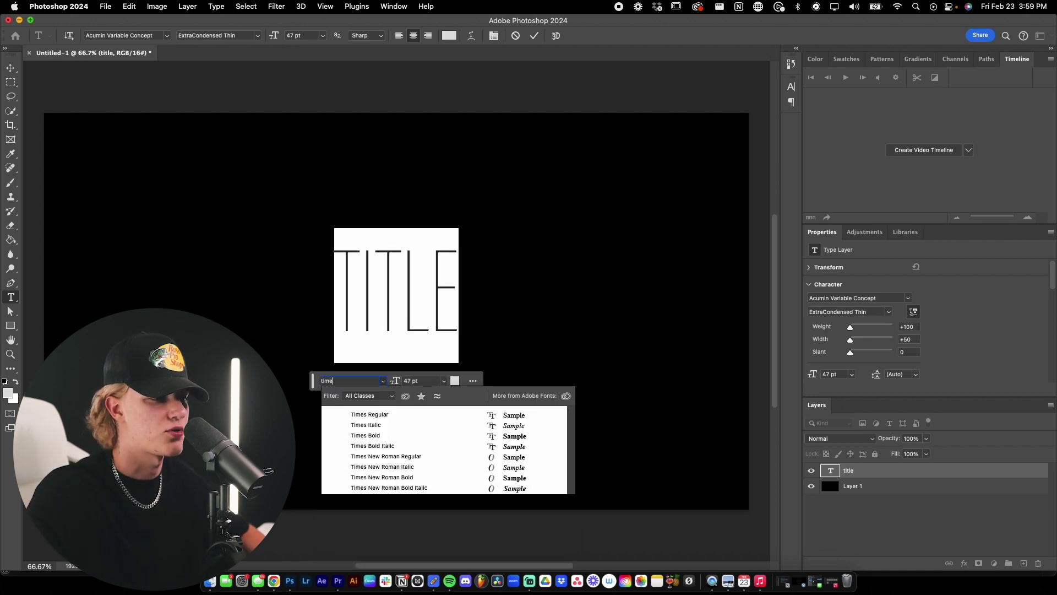
left_click(409, 461)
left_click(417, 314)
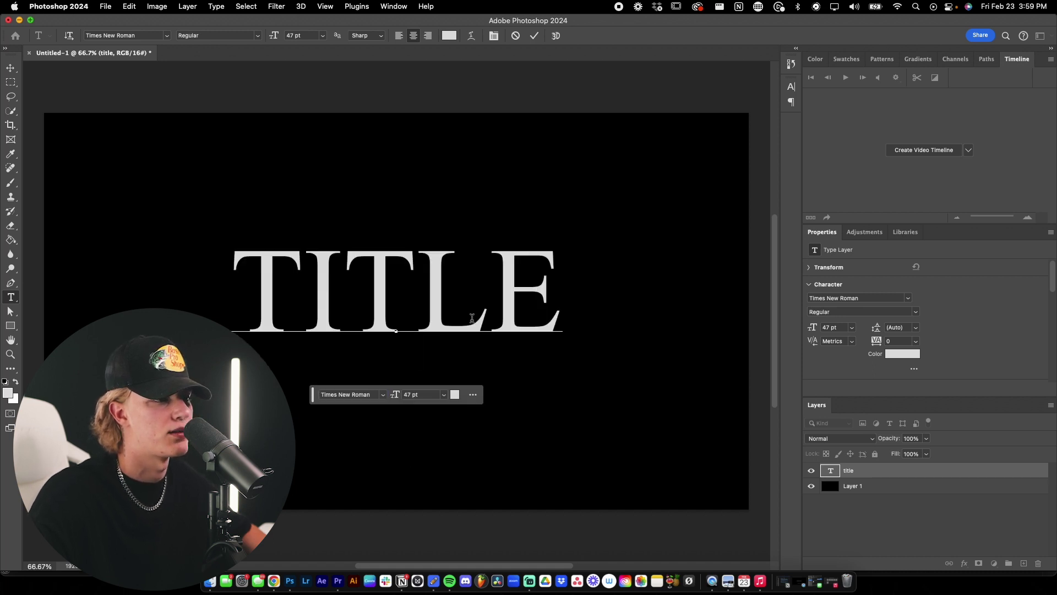
left_click(867, 488)
left_click(880, 475)
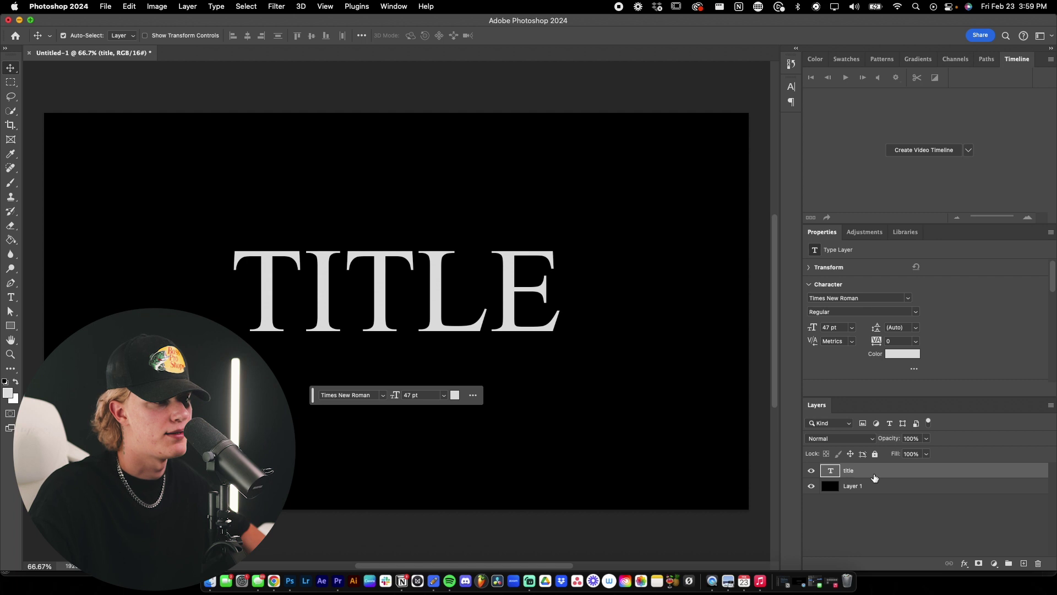
- Stretch the TITLE text to about 137% width and 225% height, and recenter it on the canvas
right_click(876, 477)
left_click(404, 325)
key("super+t")
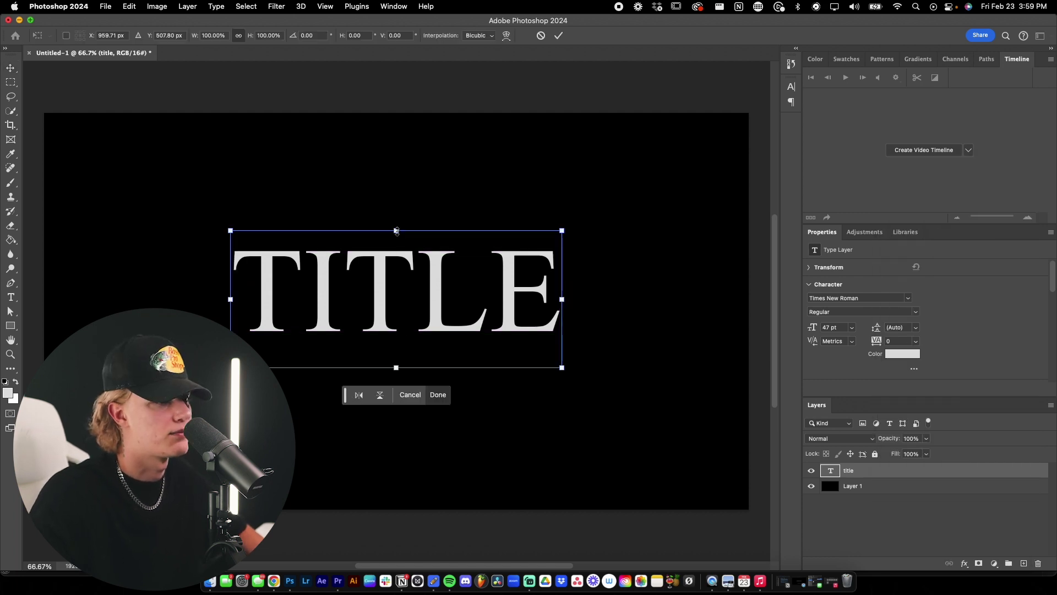
left_click_drag(397, 231, 397, 231)
left_click_drag(395, 211, 396, 141)
left_click_drag(230, 367, 108, 450)
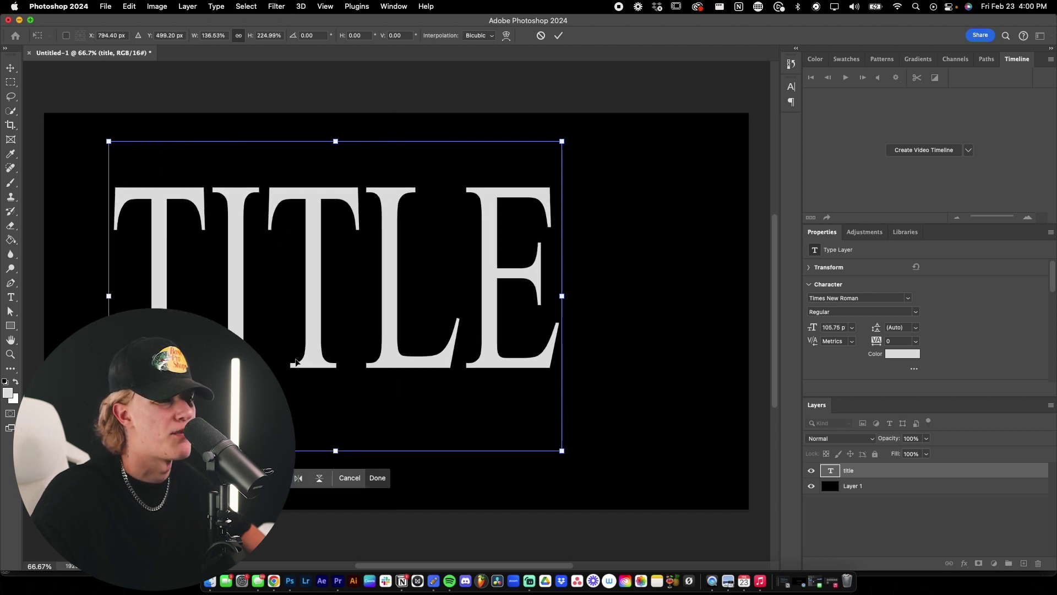
left_click_drag(292, 362, 352, 366)
- Add a separate text layer reading ARTIST in Times New Roman below the first letter of TITLE
left_click(1024, 563)
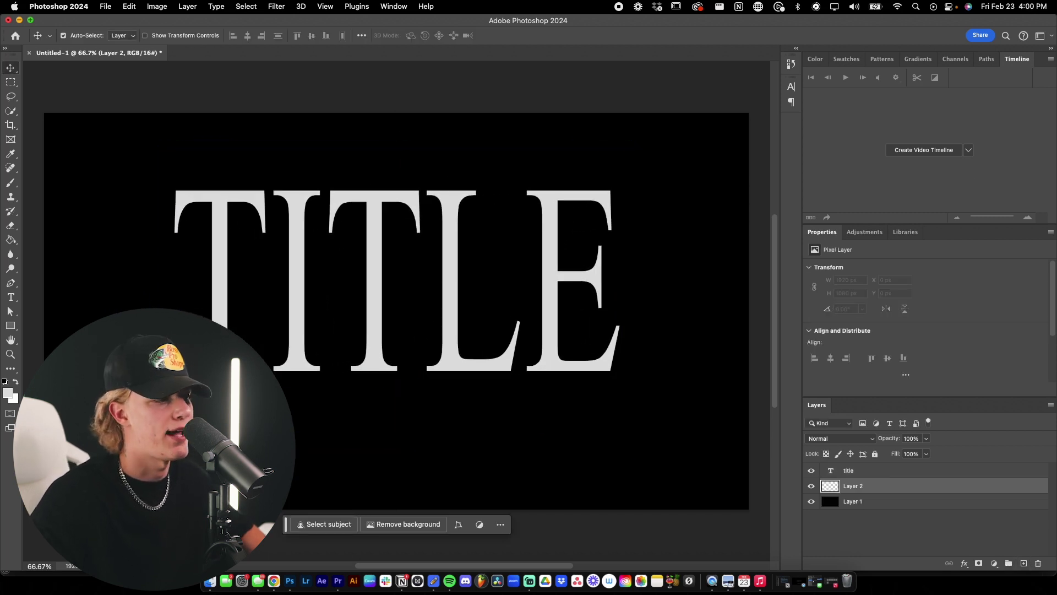
left_click(10, 297)
left_click(174, 232)
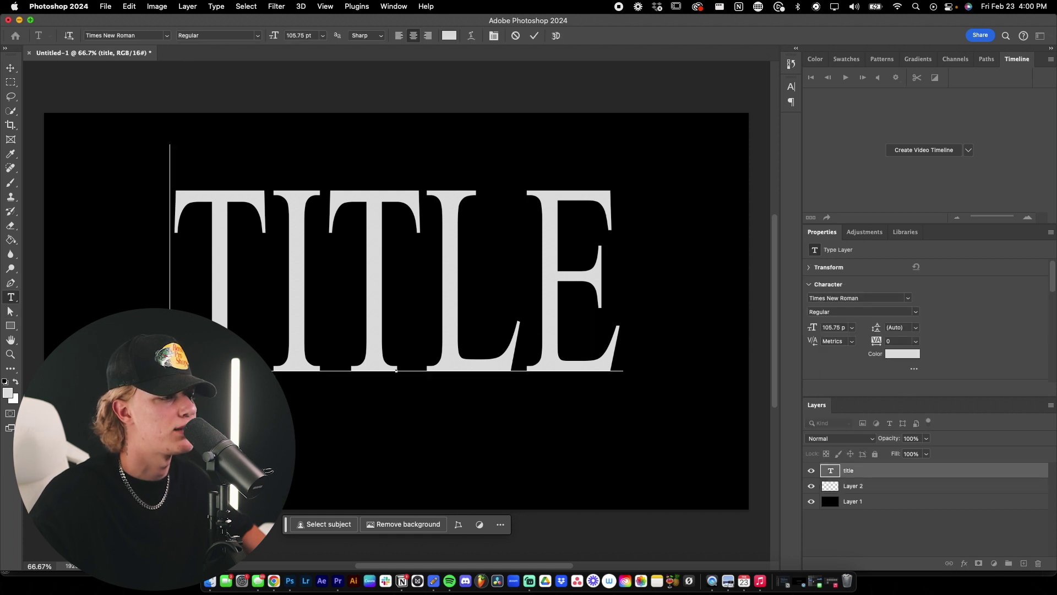
left_click(539, 473)
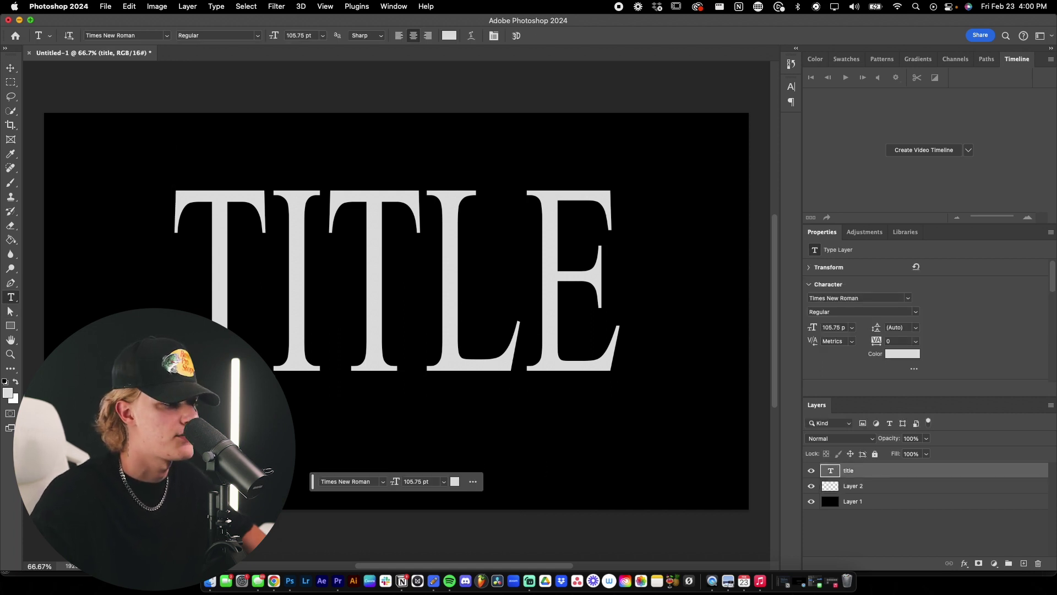
left_click(124, 464)
type("script")
key("super+a")
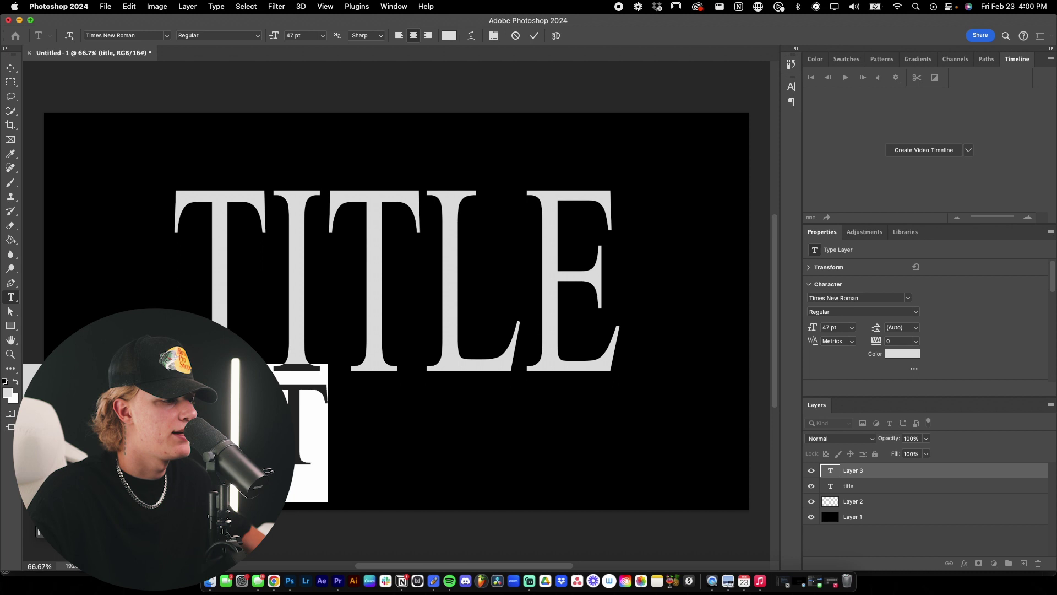
- Set the ARTIST text to 11 pt and place it directly beneath the start of TITLE
left_click_drag(274, 36, 253, 36)
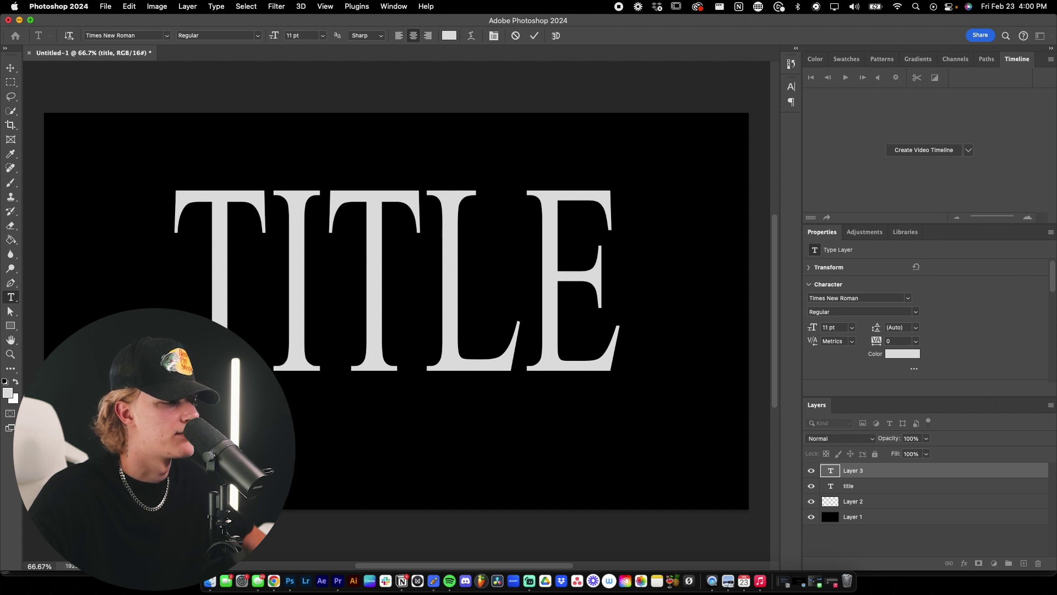
left_click_drag(293, 407, 306, 396)
left_click(866, 488)
left_click(880, 474)
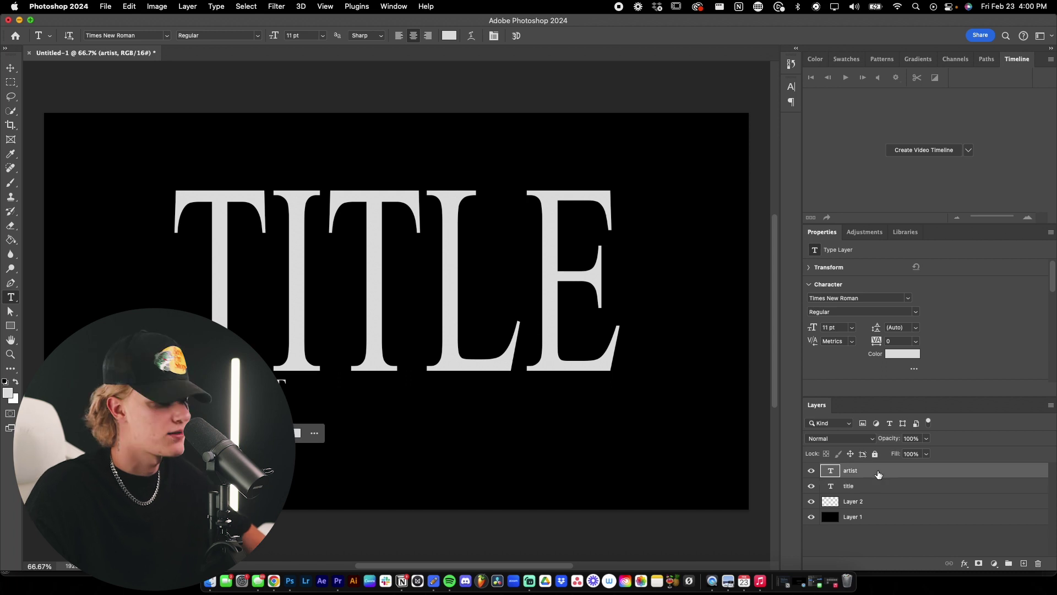
- Duplicate the ARTIST text layer and change the copy's text to PRODUCER
key("super+j")
double_click(830, 474)
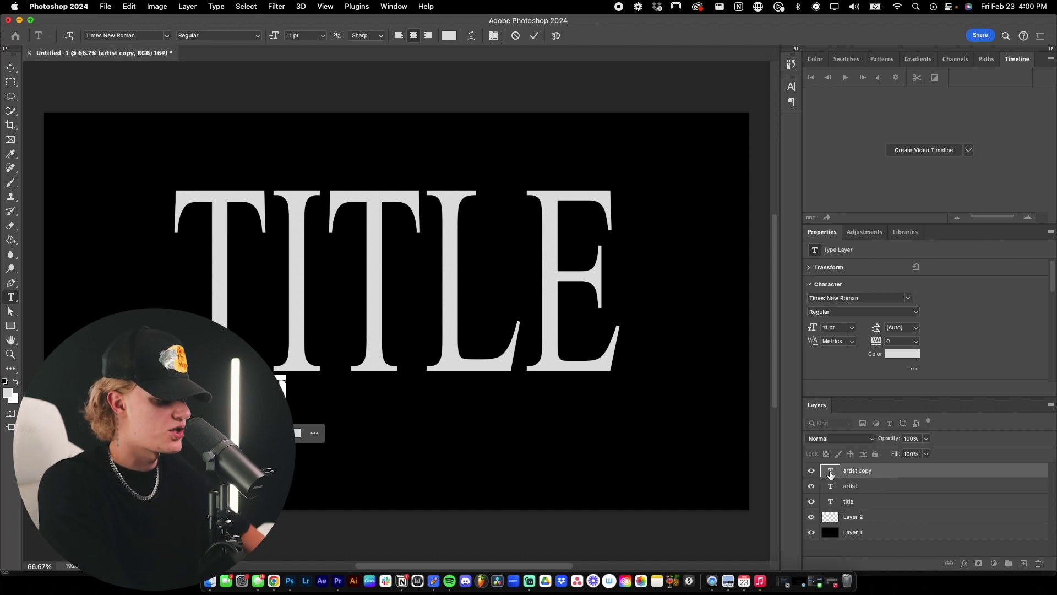
type("ER")
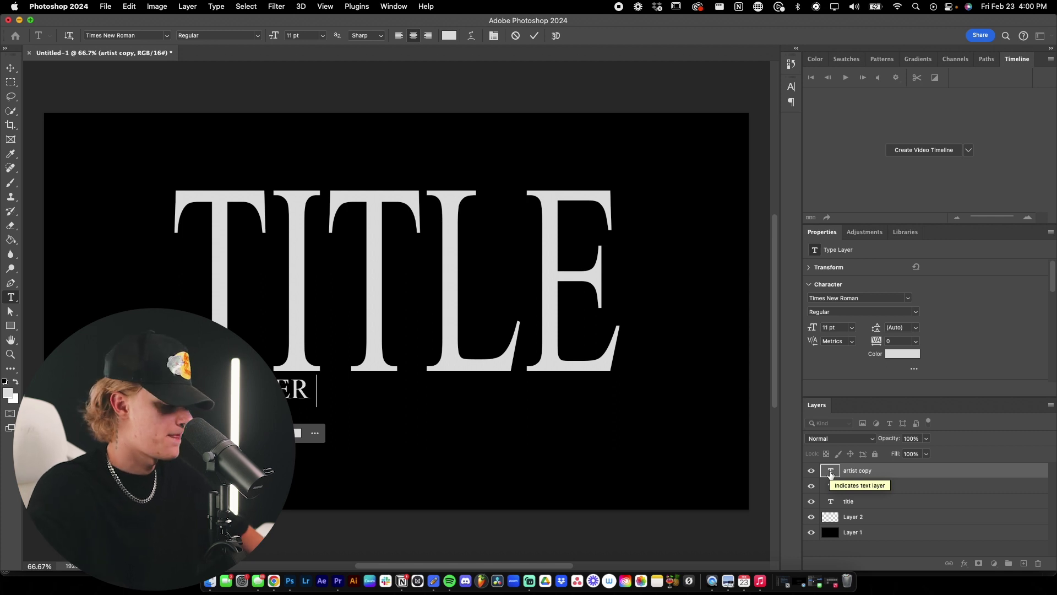
key("ctrl+Return")
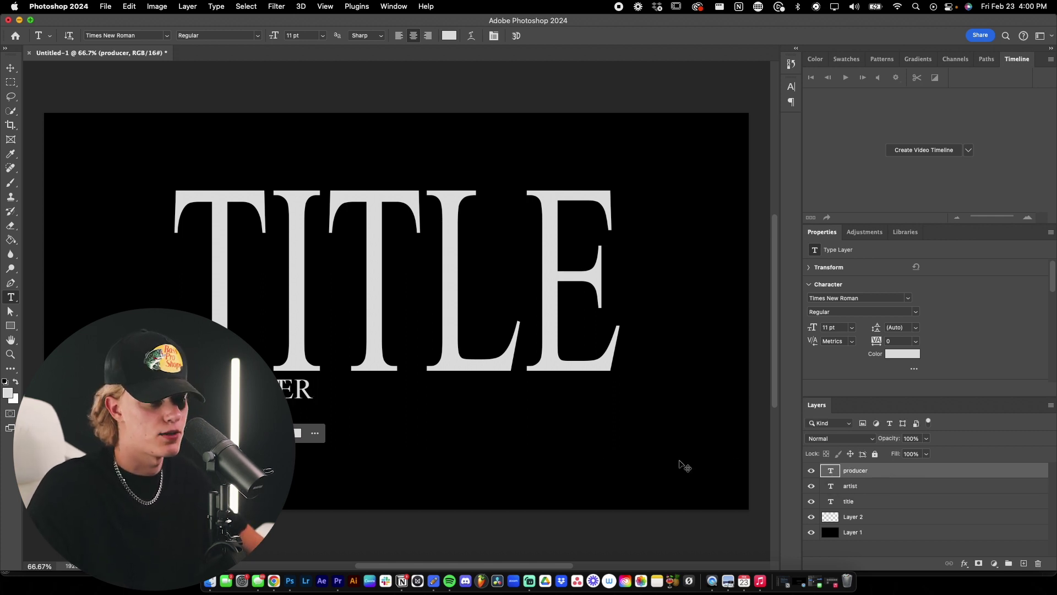
- Move the PRODUCER text beneath the final letters of TITLE, opposite ARTIST
key("ctrl+t")
left_click_drag(239, 401, 547, 402)
scroll(617, 423, "down", 3)
double_click(607, 439)
left_click(422, 415)
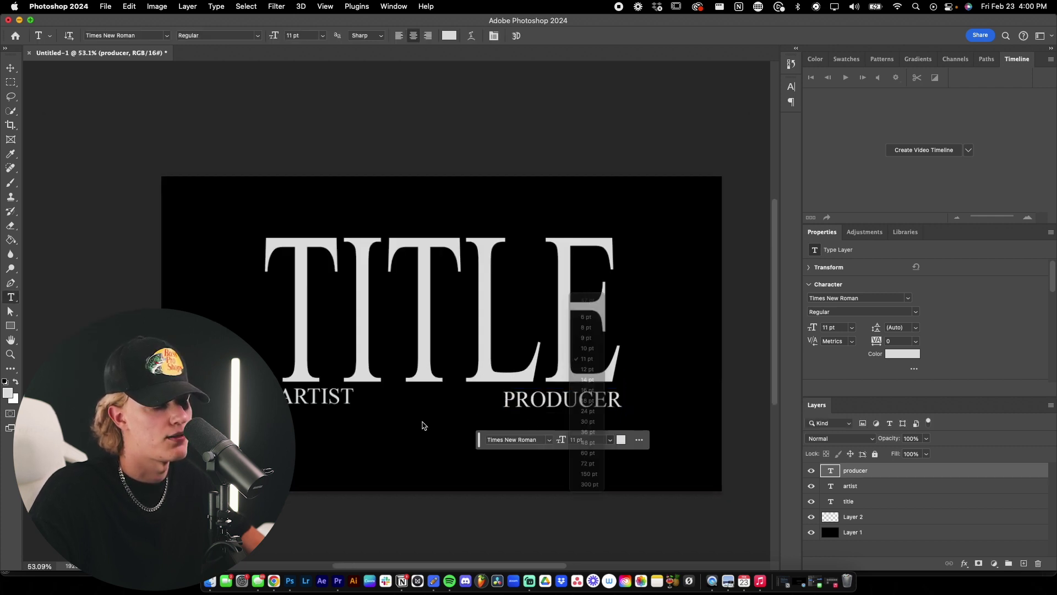
- Select all the text layers and hide the black Layer 1 background
scroll(423, 419, "down", 3)
left_click(494, 520)
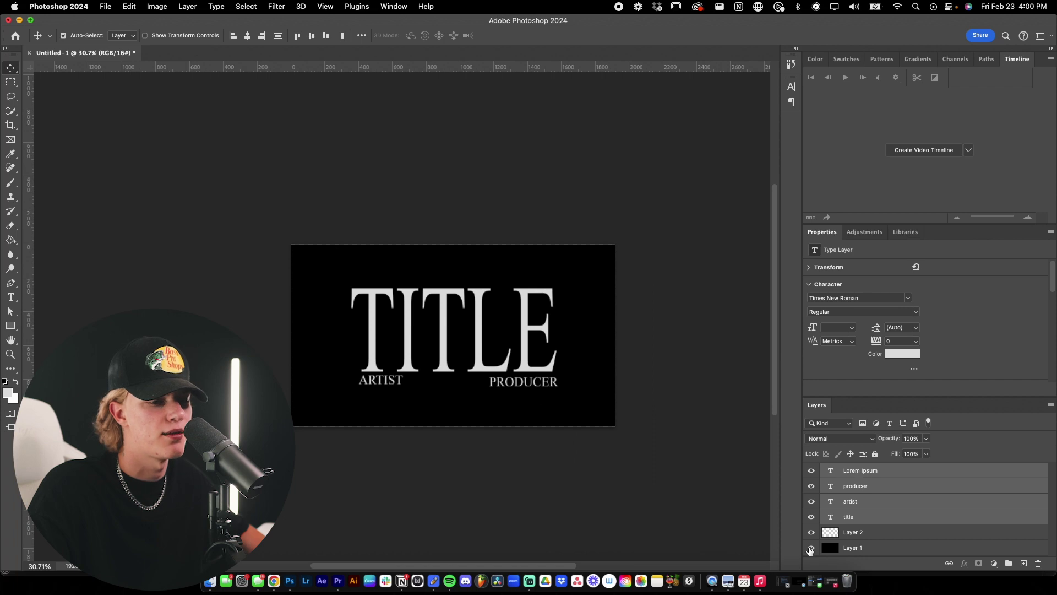
left_click(811, 548)
- Export the transparent title artwork as a PNG named title to the Desktop
left_click(105, 6)
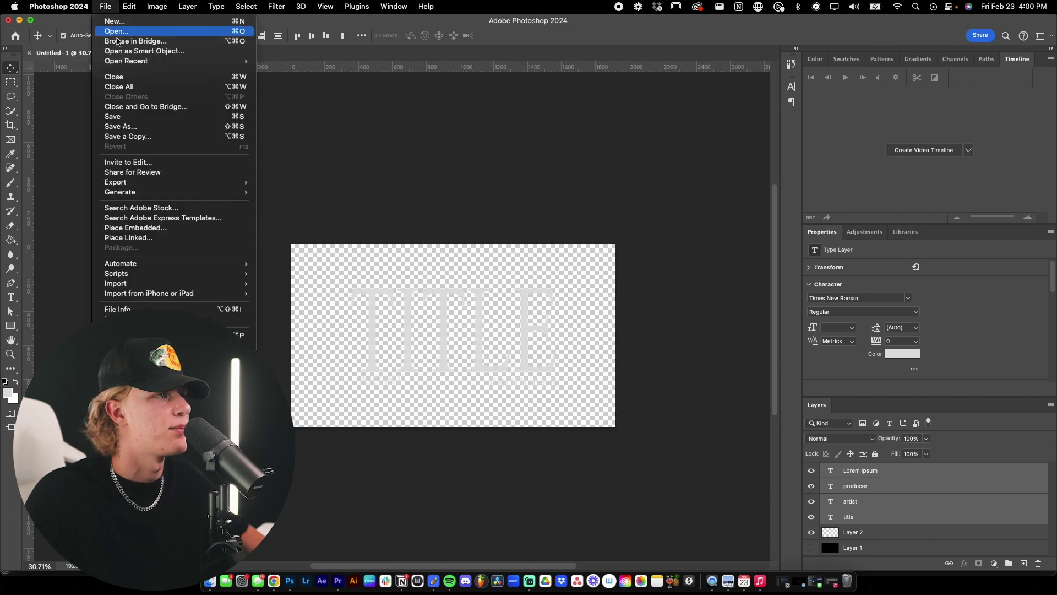
mouse_move(126, 182)
left_click(296, 183)
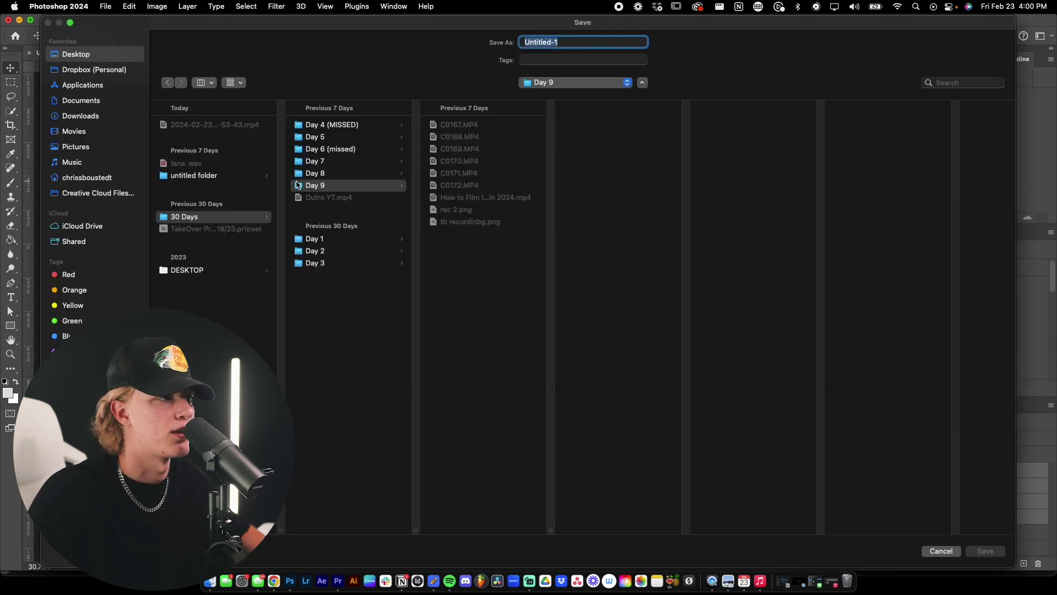
type("t")
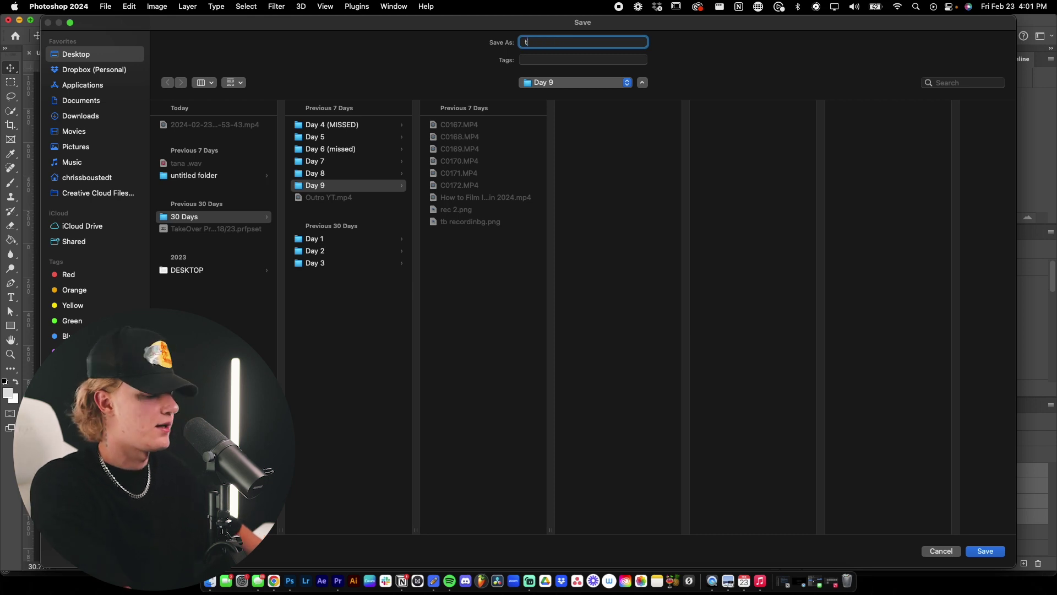
left_click(102, 54)
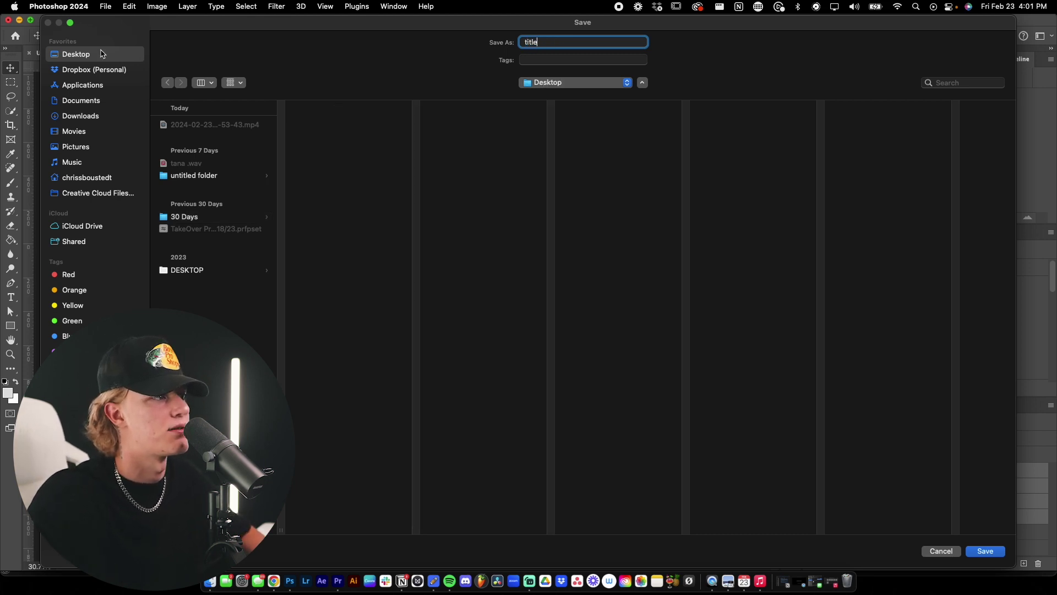
left_click(991, 553)
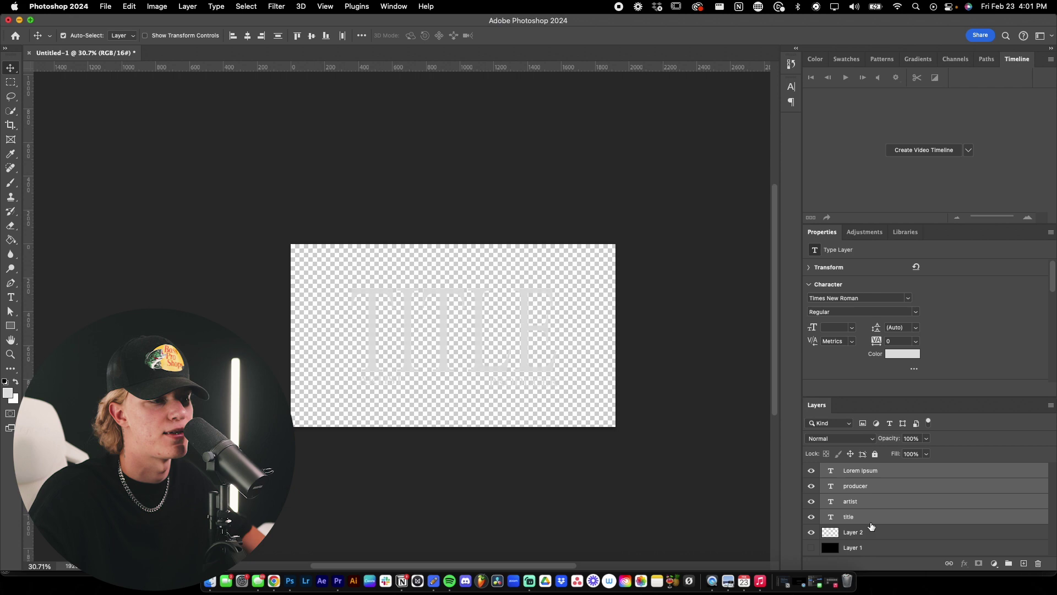
- Switch to Premiere Pro and import title.png from the Desktop into the project
left_click(338, 582)
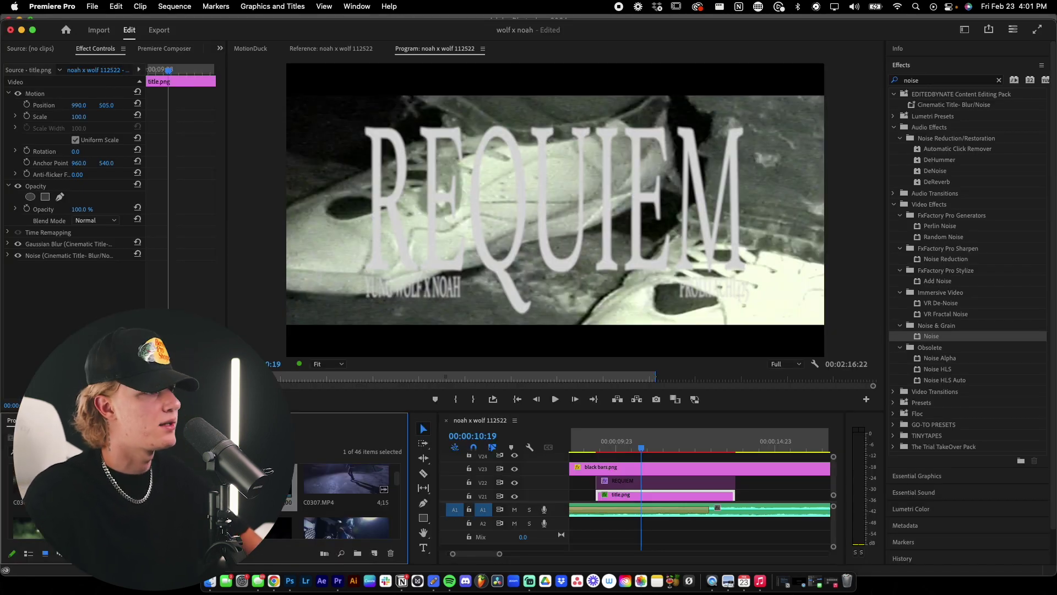
key("super+i")
left_click(255, 149)
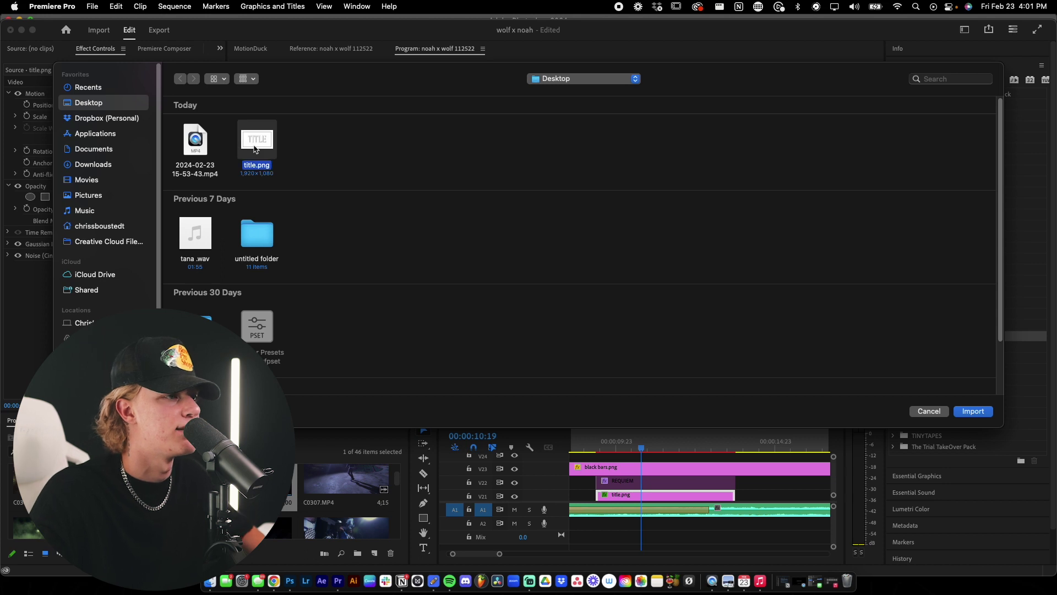
left_click(988, 410)
- Place the new title.png on track V22, trimmed to the end of the old title clip, and disable that old clip on V21
left_click_drag(284, 498, 609, 482)
left_click_drag(753, 484, 736, 485)
key("shift+e")
- Apply the Cinematic Title- Blur/Noise preset to the new title.png clip on V22
left_click(697, 484)
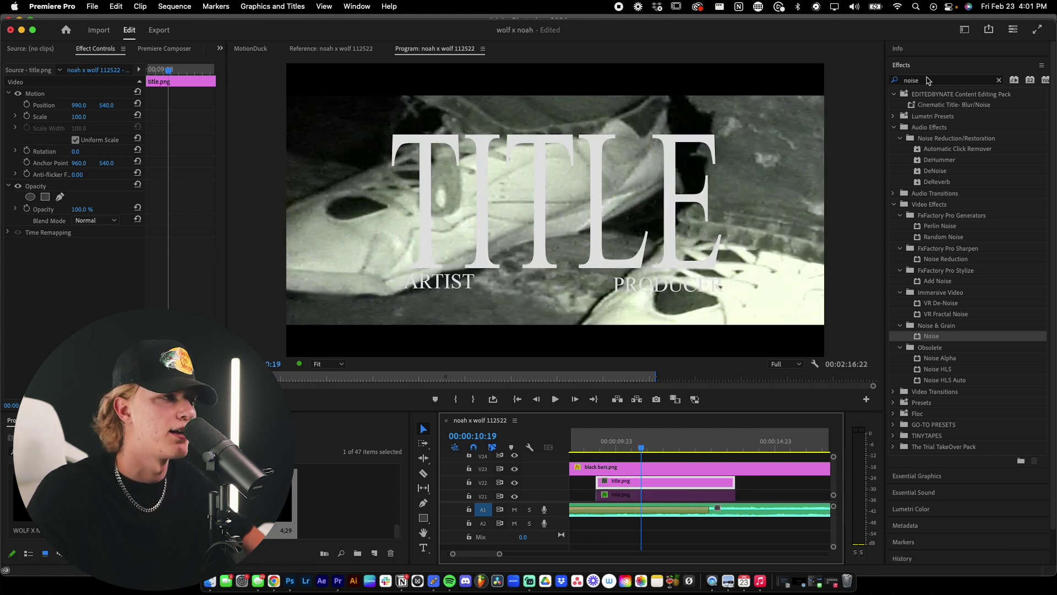
left_click(916, 67)
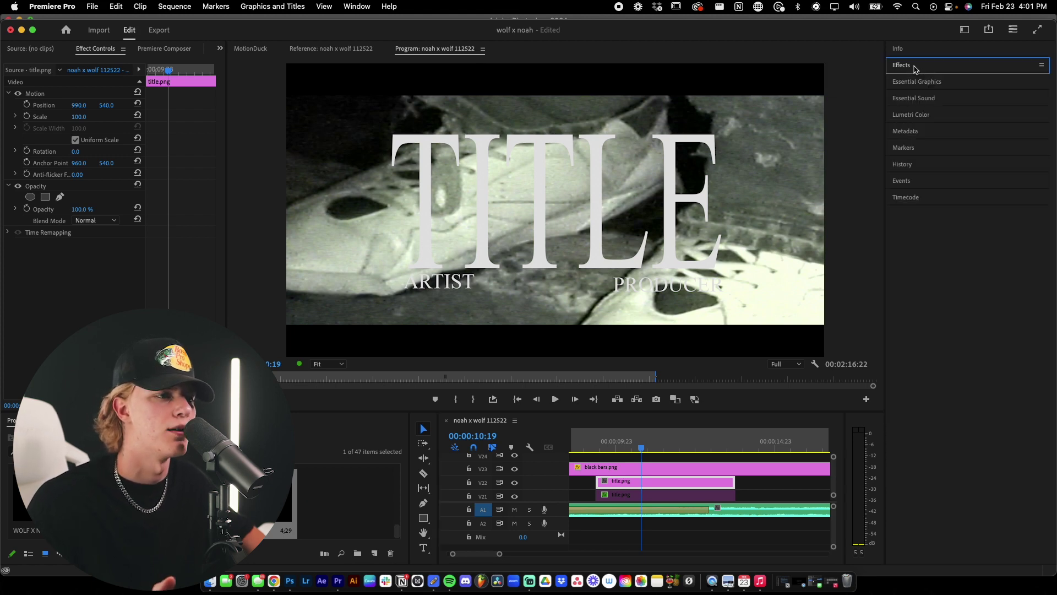
left_click(915, 67)
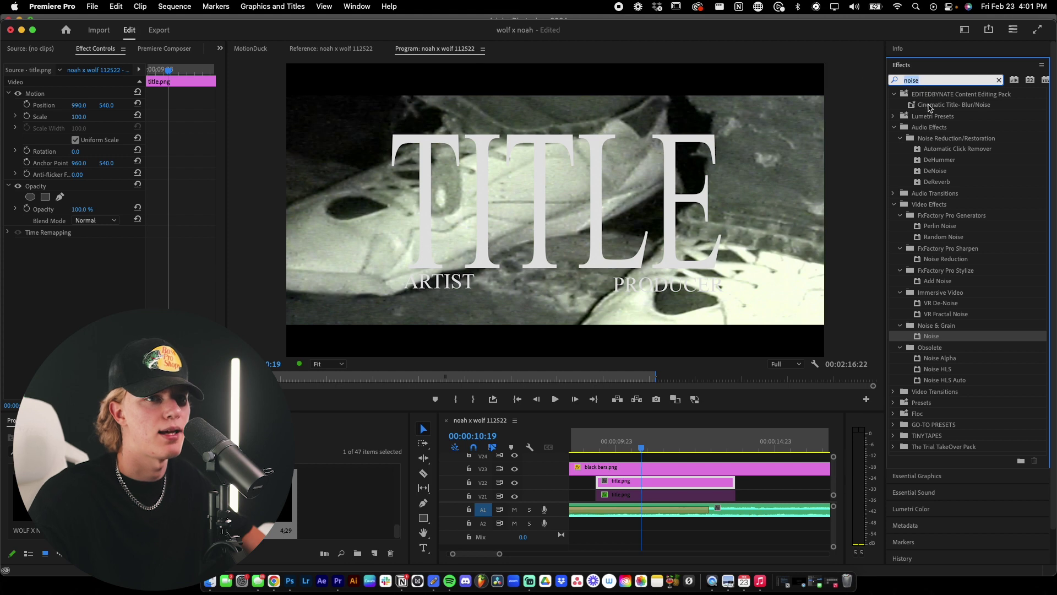
left_click(930, 106)
left_click_drag(968, 104, 664, 483)
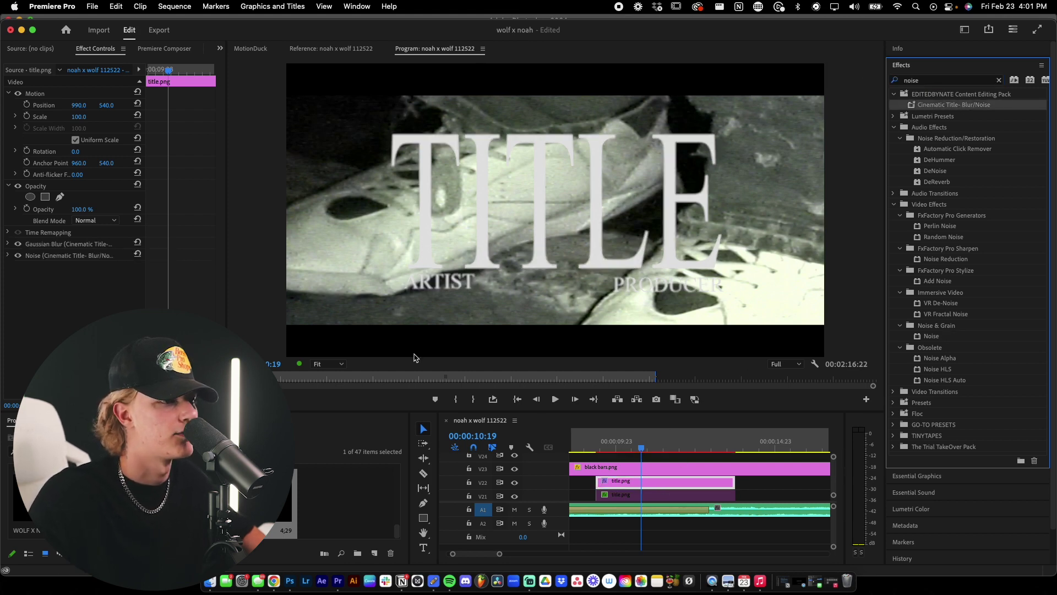
- Play back the sequence from just before the title clip to review the styled title over the footage
left_click_drag(624, 447, 590, 447)
key("space")
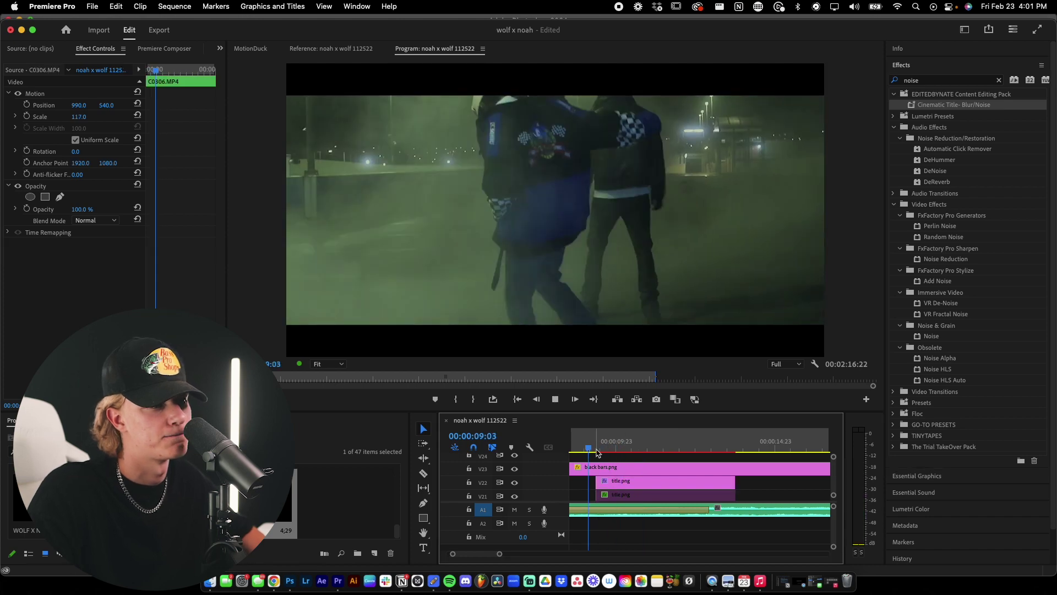
scroll(656, 469, "down", 2)
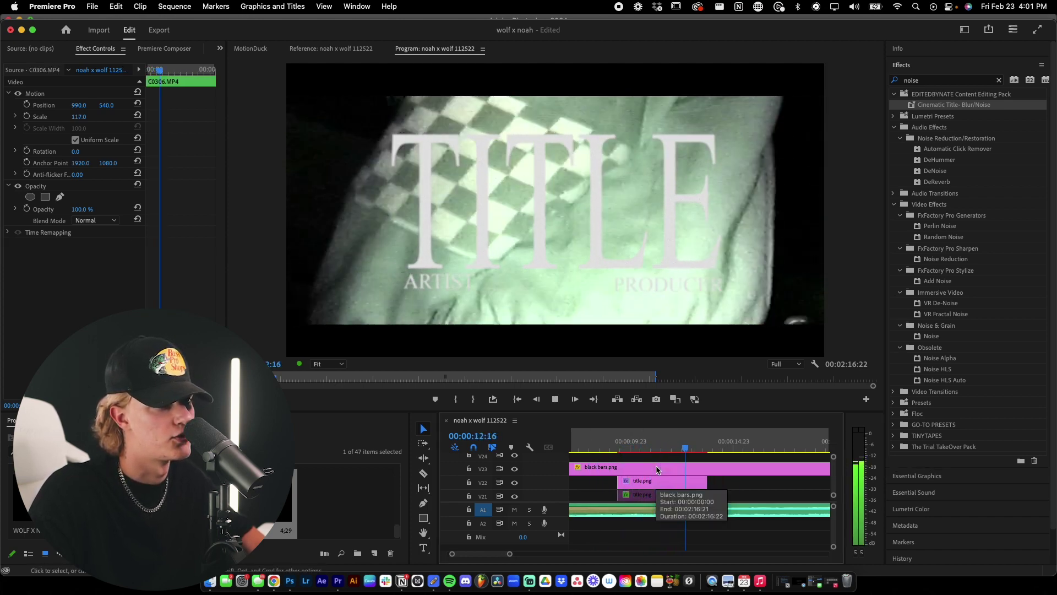
left_click(675, 449)
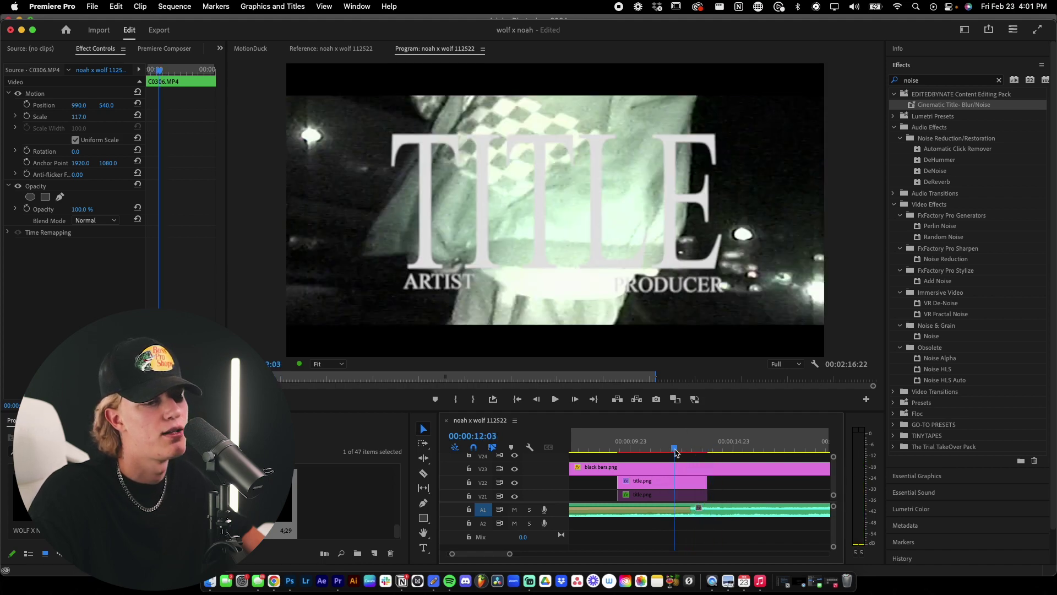